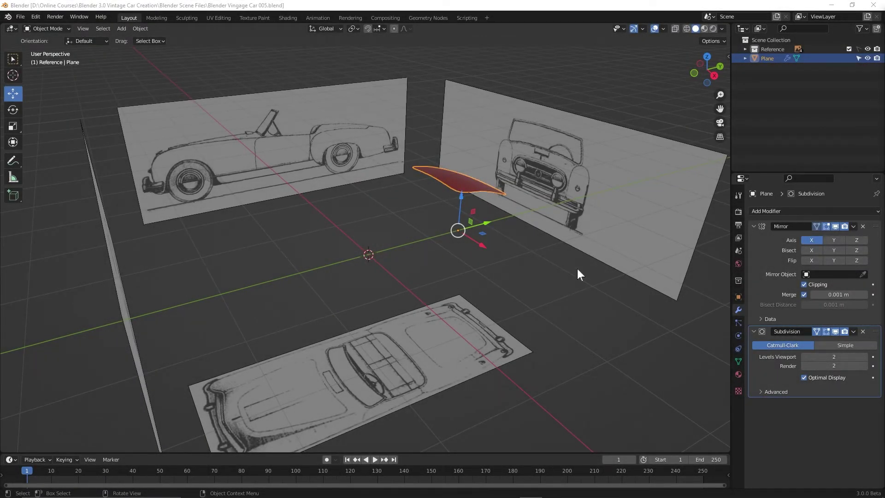
Rename the Plane object to 'trunk' and leave it deselected among the reference planes
{"action": "double_click", "coordinate": [768, 58]}
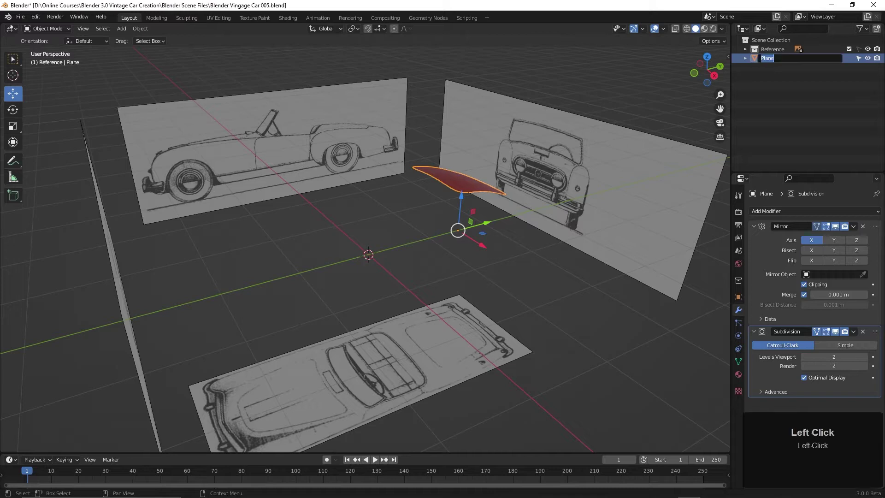
{"action": "type", "text": "trunk"}
{"action": "key", "text": "Return"}
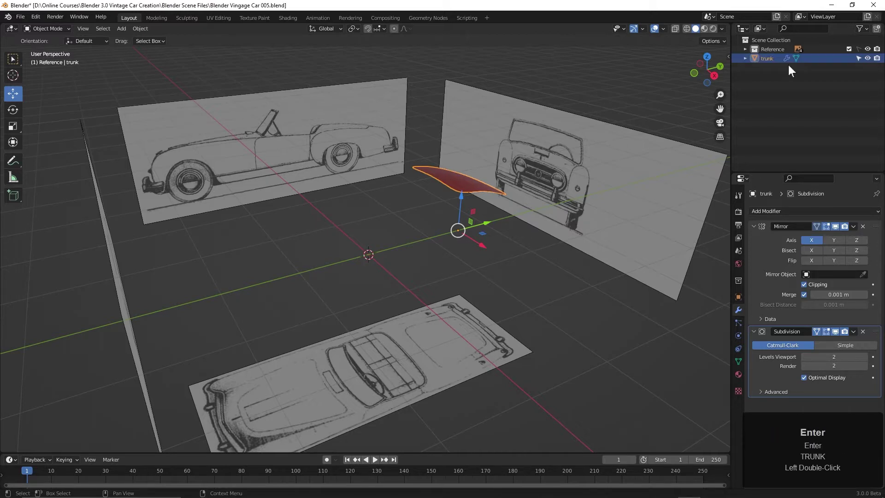
{"action": "middle_click_drag", "start_coordinate": [587, 250], "coordinate": [540, 309]}
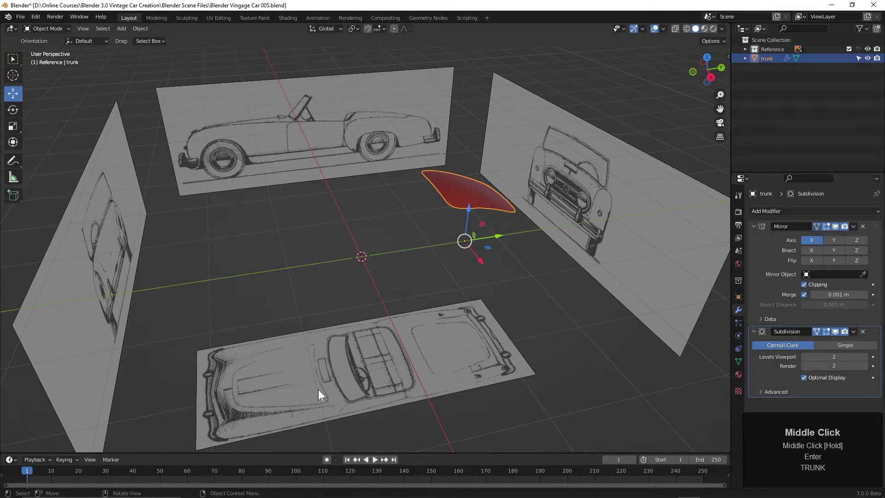
{"action": "left_click", "coordinate": [773, 41]}
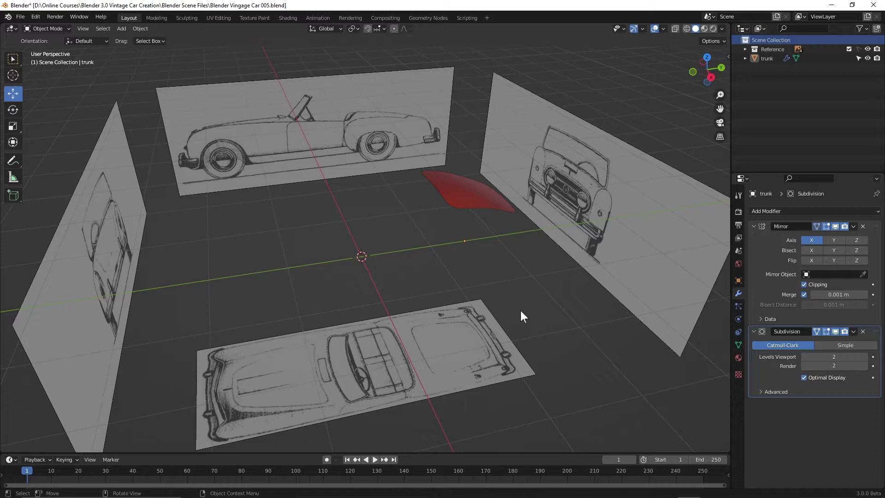
{"action": "middle_click_drag", "start_coordinate": [483, 311], "coordinate": [505, 309]}
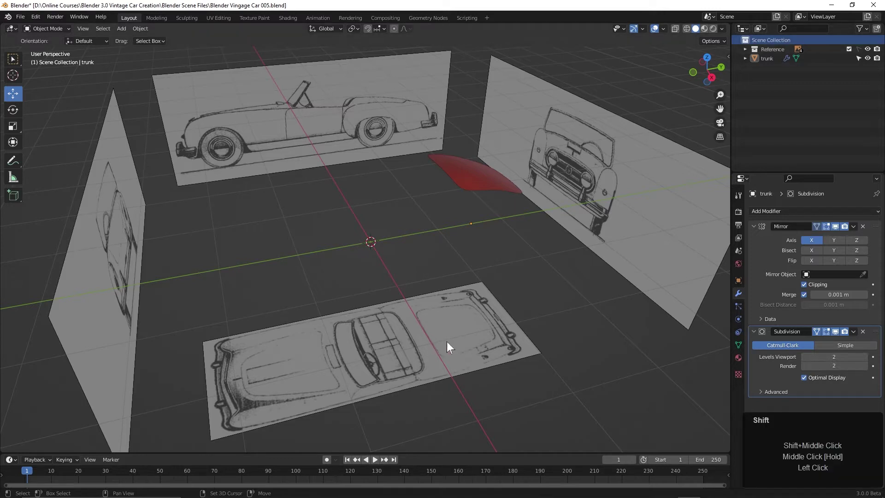
Add a new mesh plane to the scene
{"action": "key", "text": "shift+a"}
{"action": "mouse_move", "coordinate": [422, 308]}
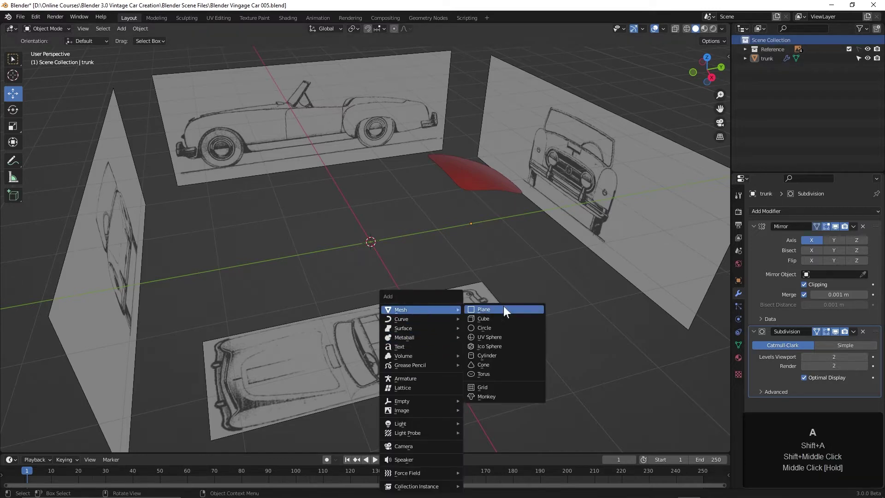
{"action": "left_click", "coordinate": [503, 310]}
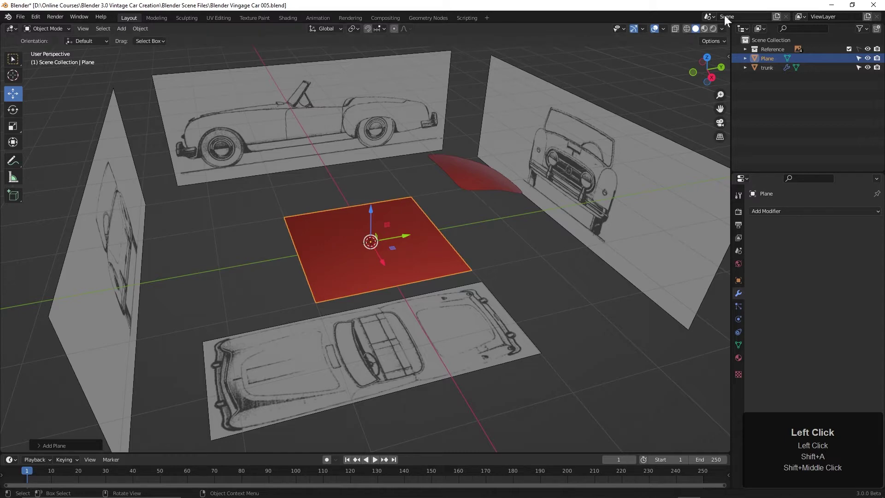
Switch viewport lighting from MatCap to Studio and view the plane from the top in X-ray
{"action": "left_click", "coordinate": [722, 29]}
{"action": "left_click", "coordinate": [681, 73]}
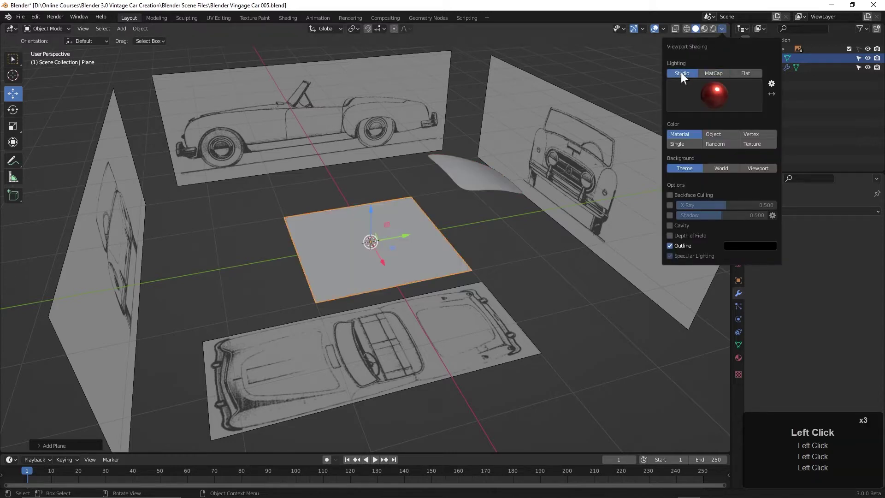
{"action": "middle_click_drag", "start_coordinate": [421, 299], "coordinate": [452, 317]}
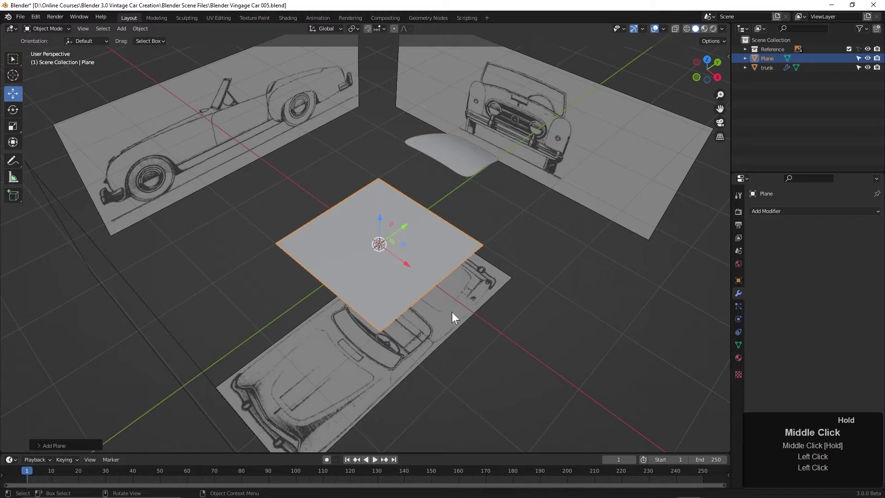
{"action": "key", "text": "KP_7"}
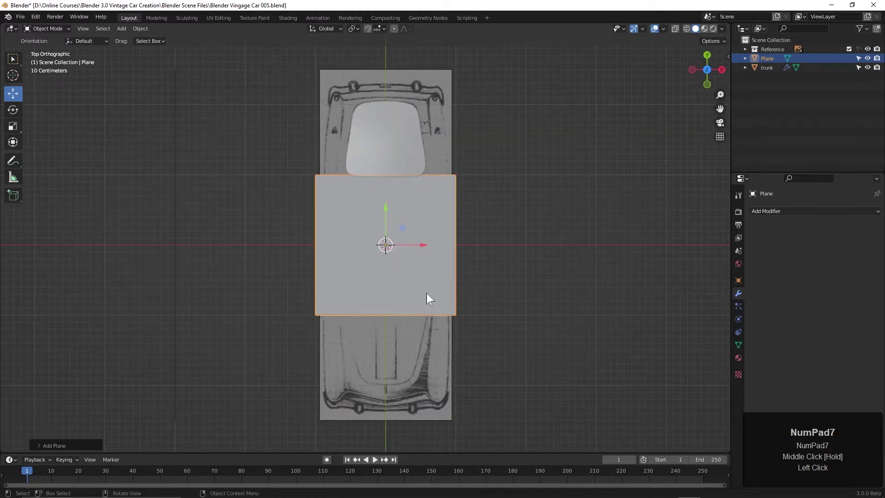
{"action": "middle_click_drag", "start_coordinate": [475, 290], "coordinate": [496, 271], "text": "shift"}
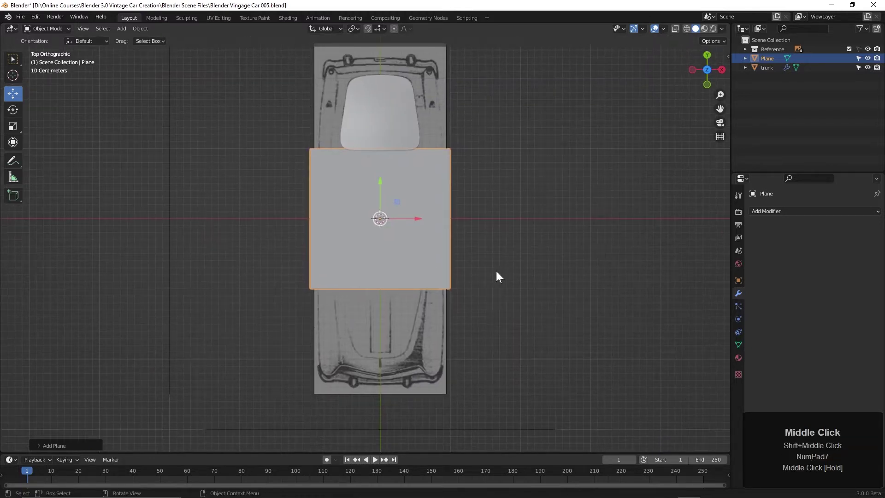
{"action": "key", "text": "alt+z"}
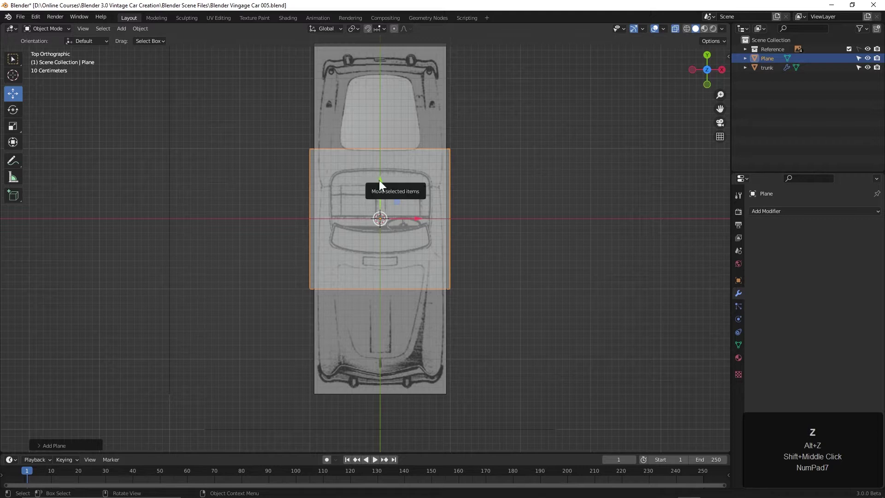
Move the plane down and scale it to cover the hood in the top reference
{"action": "left_click_drag", "start_coordinate": [379, 181], "coordinate": [373, 287]}
{"action": "scroll", "coordinate": [513, 330], "scroll_direction": "up", "scroll_amount": 2}
{"action": "middle_click_drag", "start_coordinate": [514, 330], "coordinate": [491, 245], "text": "shift"}
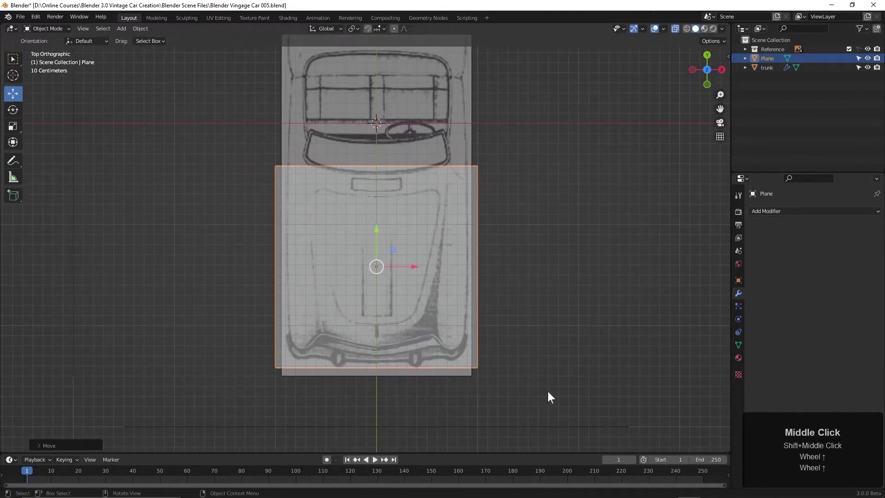
{"action": "key", "text": "s"}
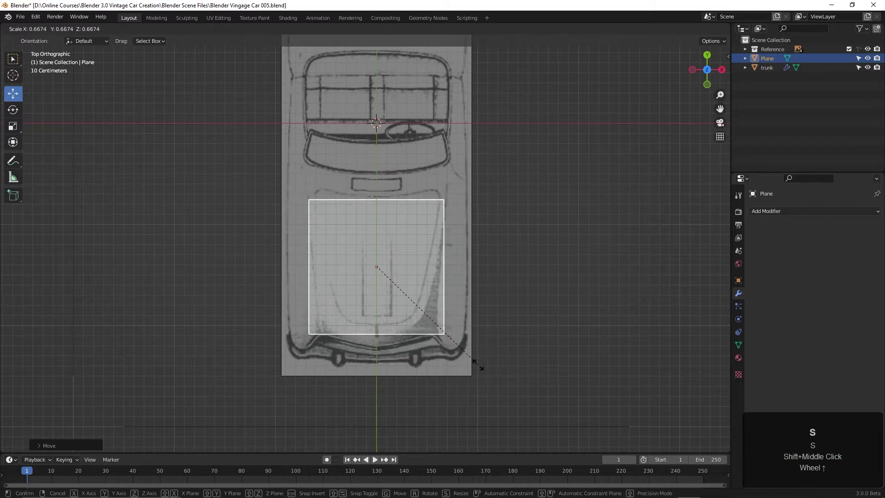
{"action": "left_click", "coordinate": [477, 359]}
{"action": "left_click_drag", "start_coordinate": [376, 232], "coordinate": [378, 226]}
{"action": "scroll", "coordinate": [438, 281], "scroll_direction": "up", "scroll_amount": 1}
{"action": "middle_click_drag", "start_coordinate": [437, 281], "coordinate": [495, 275], "text": "shift"}
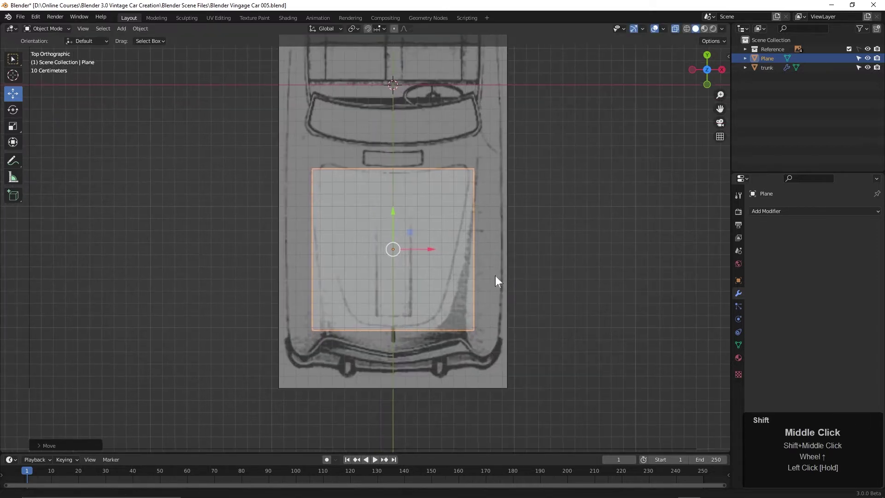
{"action": "key", "text": "s"}
{"action": "left_click", "coordinate": [546, 326]}
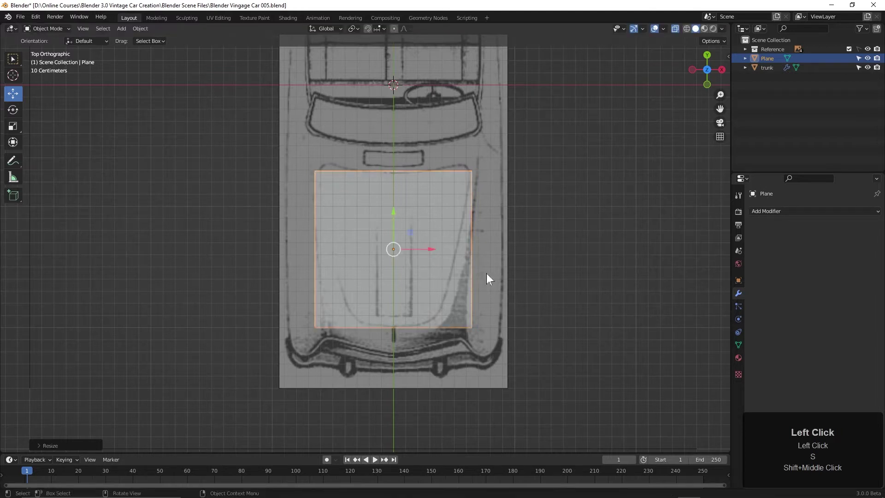
In Edit Mode, loop-cut the plane down its centre and delete the left-half face
{"action": "key", "text": "Tab"}
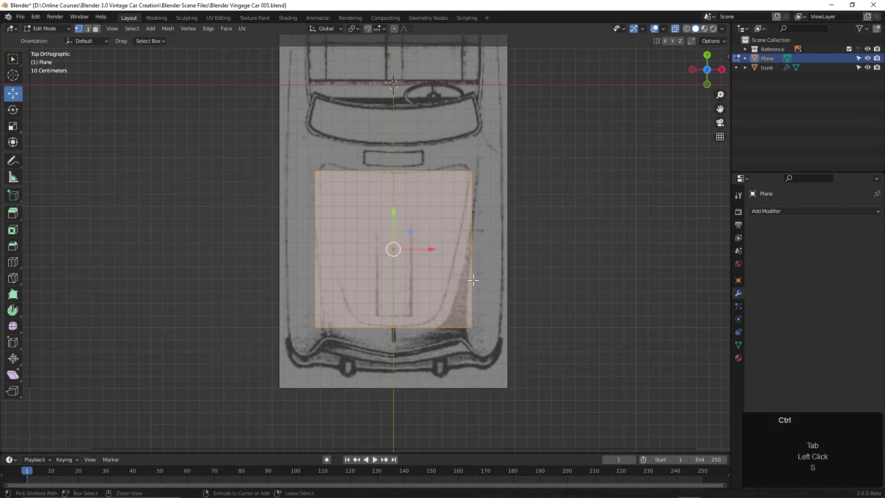
{"action": "key", "text": "ctrl+r"}
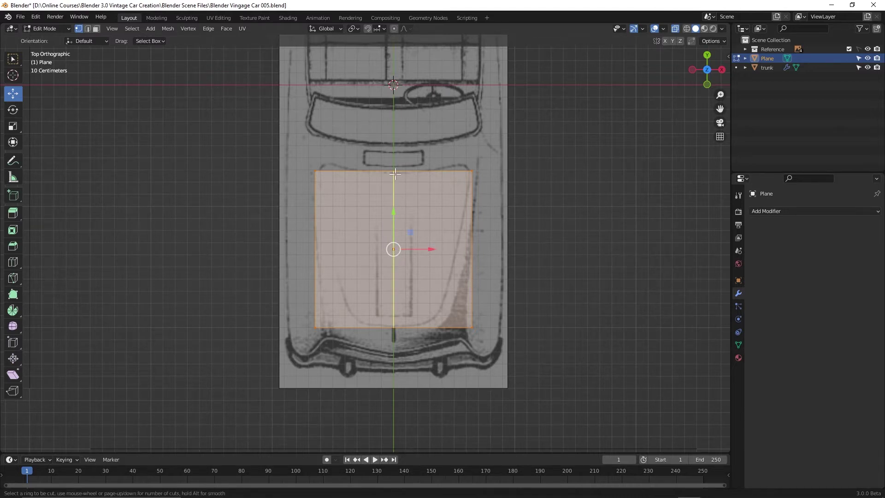
{"action": "key", "text": "Return"}
{"action": "key", "text": "Return"}
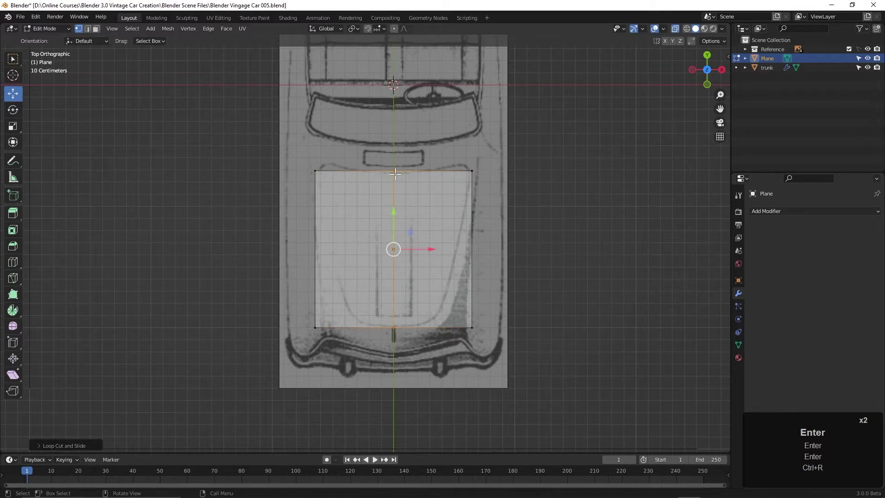
{"action": "key", "text": "3"}
{"action": "left_click", "coordinate": [359, 249]}
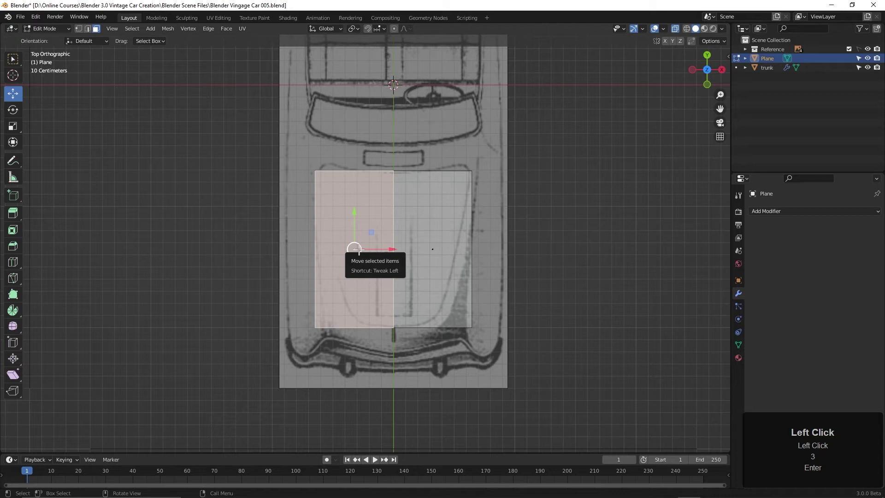
{"action": "key", "text": "Delete"}
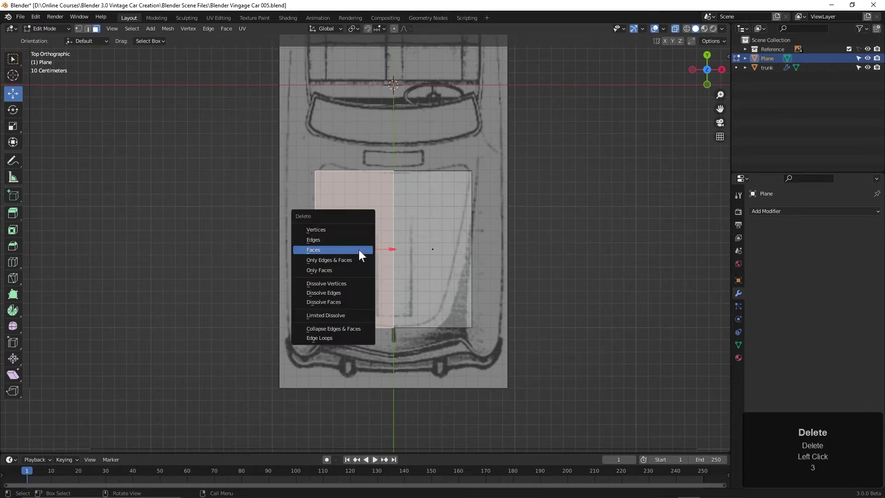
{"action": "left_click", "coordinate": [332, 250]}
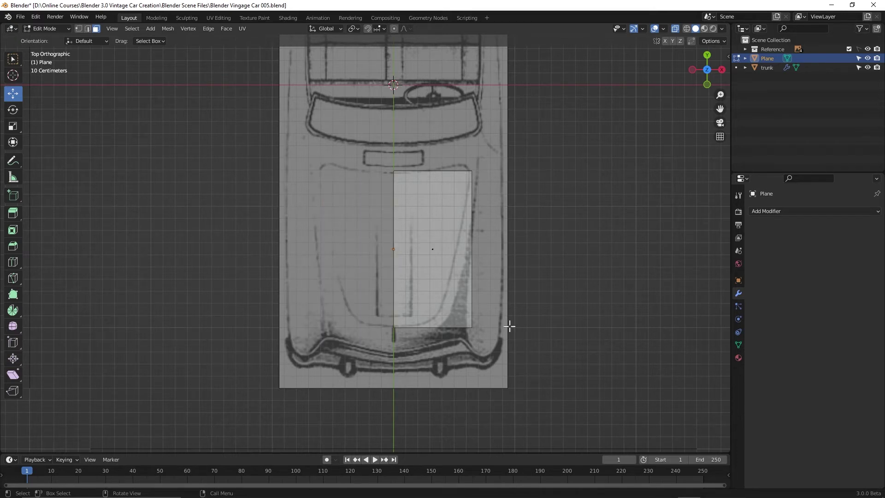
Add a Mirror modifier with Clipping on and its Edit Mode display enabled
{"action": "double_click", "coordinate": [739, 294]}
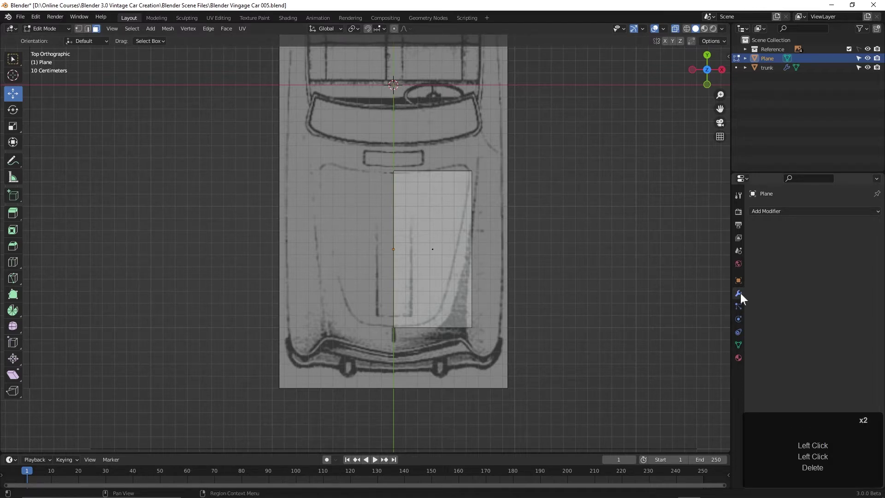
{"action": "left_click", "coordinate": [769, 211]}
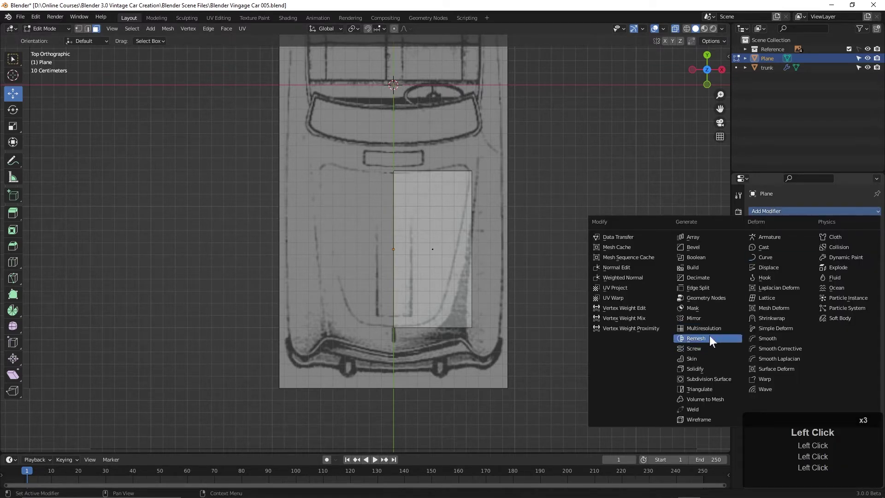
{"action": "left_click", "coordinate": [703, 318]}
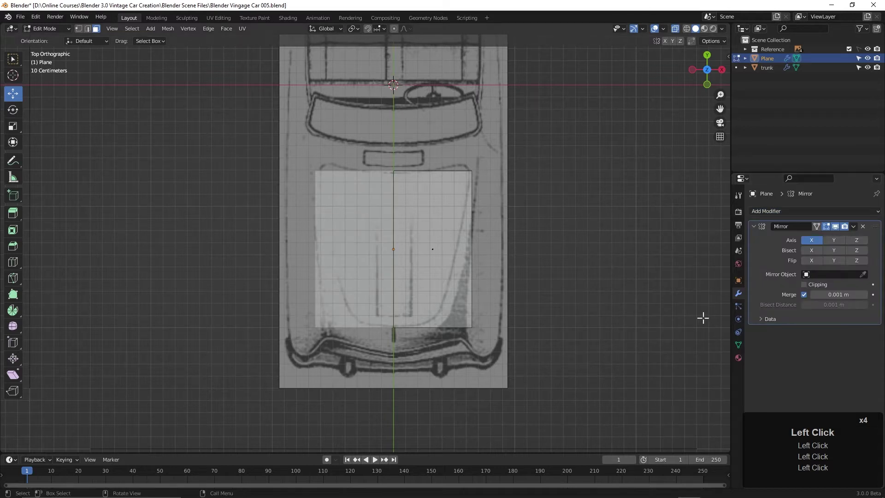
{"action": "left_click", "coordinate": [803, 285]}
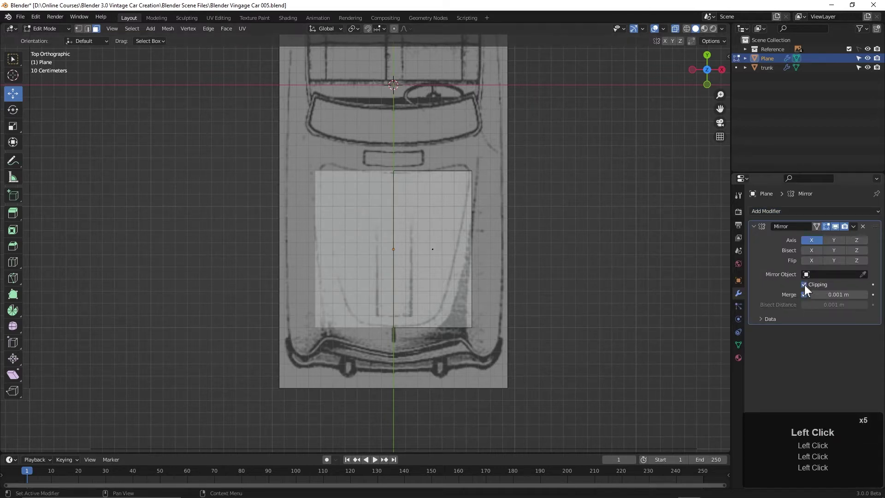
{"action": "left_click", "coordinate": [816, 226]}
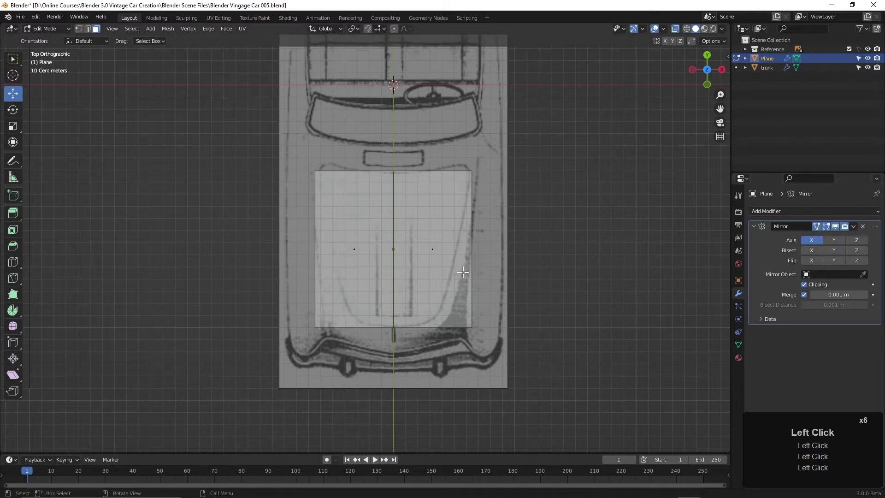
Move the top-right and bottom-right corner vertices inward onto the hood outline
{"action": "key", "text": "1"}
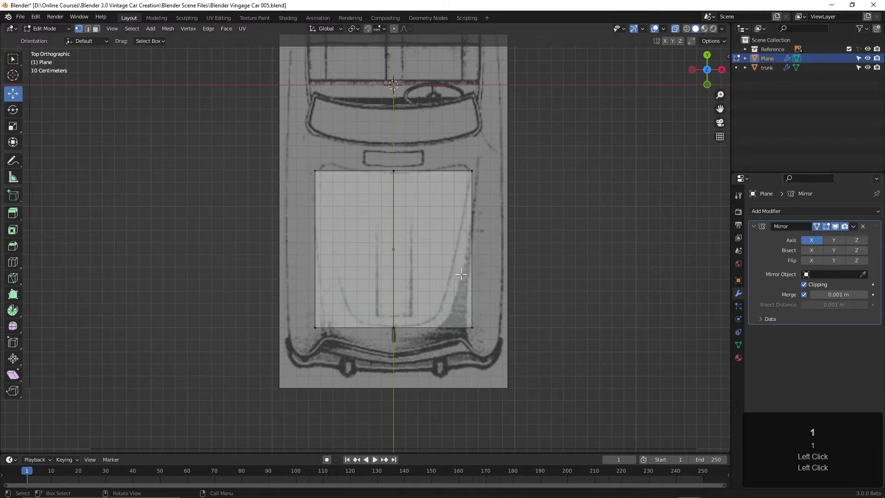
{"action": "left_click", "coordinate": [476, 172]}
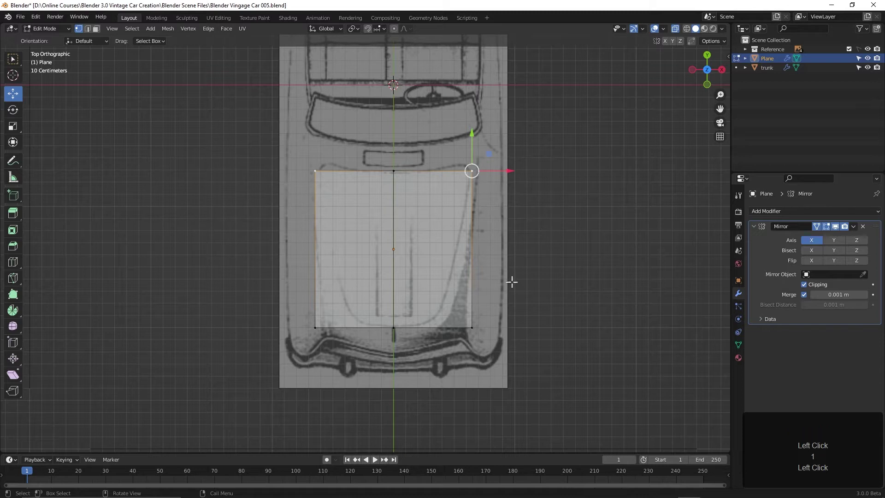
{"action": "key", "text": "g"}
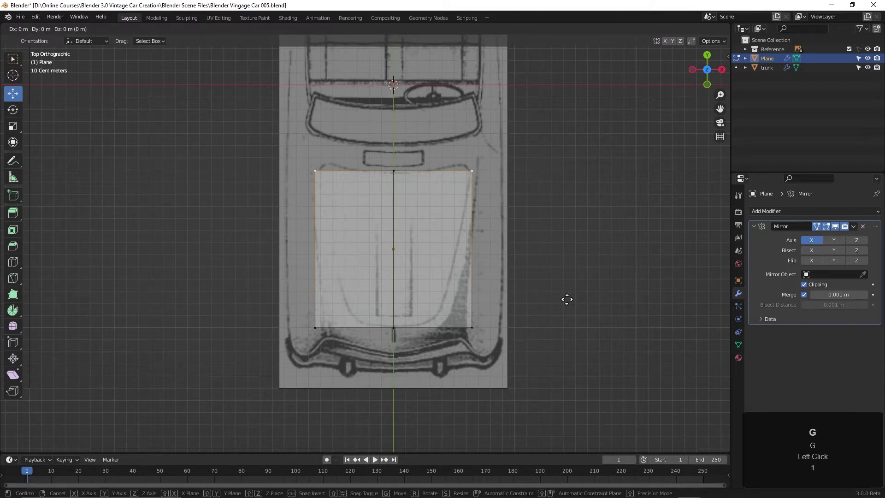
{"action": "left_click", "coordinate": [559, 295]}
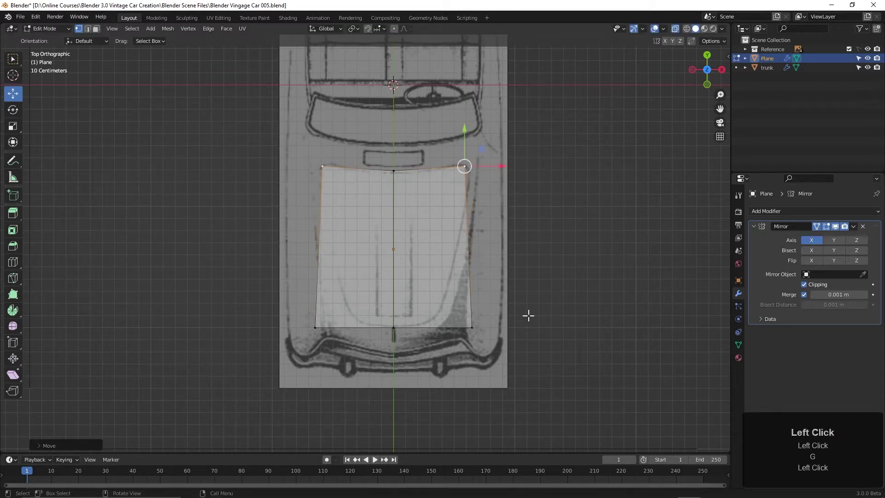
{"action": "left_click", "coordinate": [472, 328]}
{"action": "key", "text": "g"}
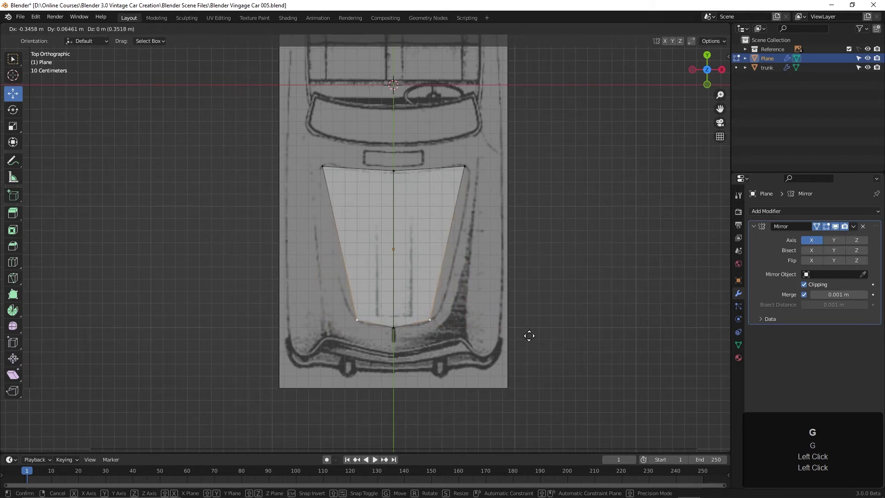
{"action": "left_click", "coordinate": [529, 335]}
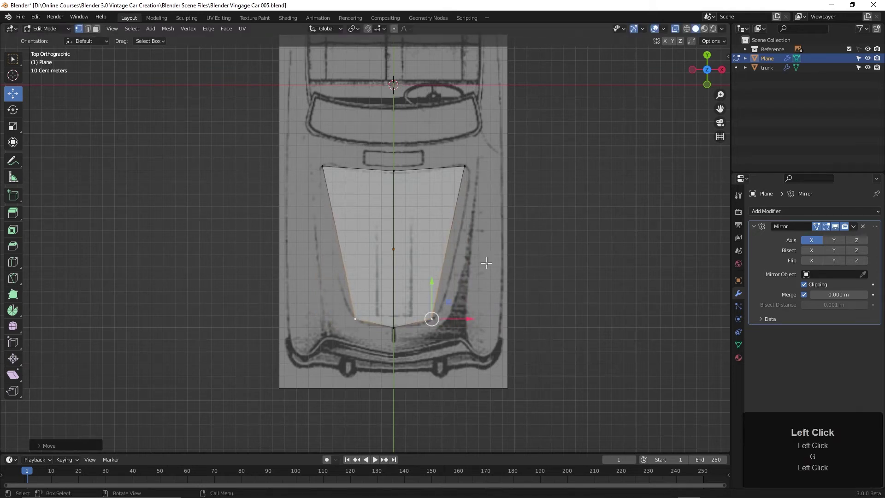
In the Right side view, raise the whole plane up to the bonnet height
{"action": "key", "text": "KP_3"}
{"action": "key", "text": "KP_3"}
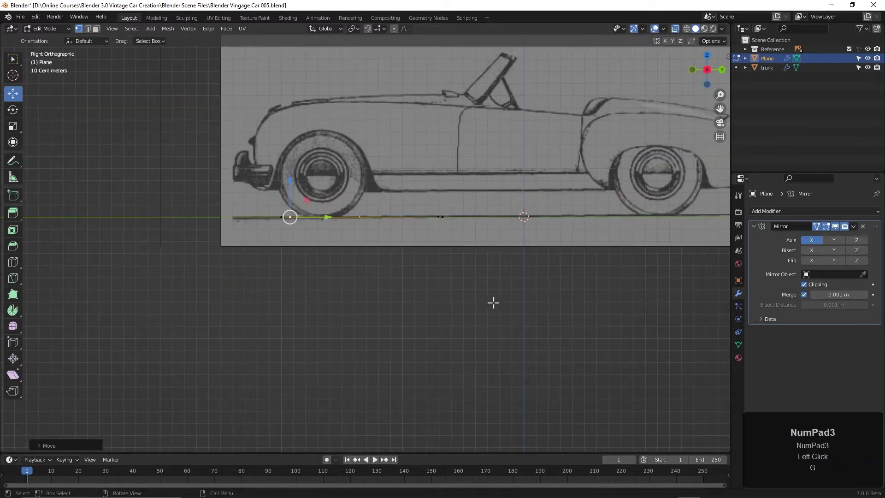
{"action": "key", "text": "a"}
{"action": "scroll", "coordinate": [492, 303], "scroll_direction": "up", "scroll_amount": 2}
{"action": "middle_click_drag", "start_coordinate": [510, 272], "coordinate": [475, 338], "text": "shift"}
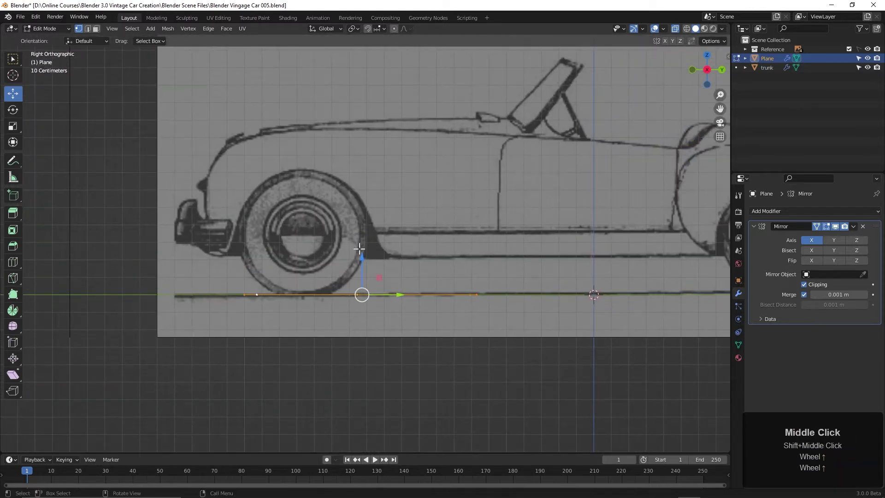
{"action": "left_click_drag", "start_coordinate": [359, 249], "coordinate": [395, 83]}
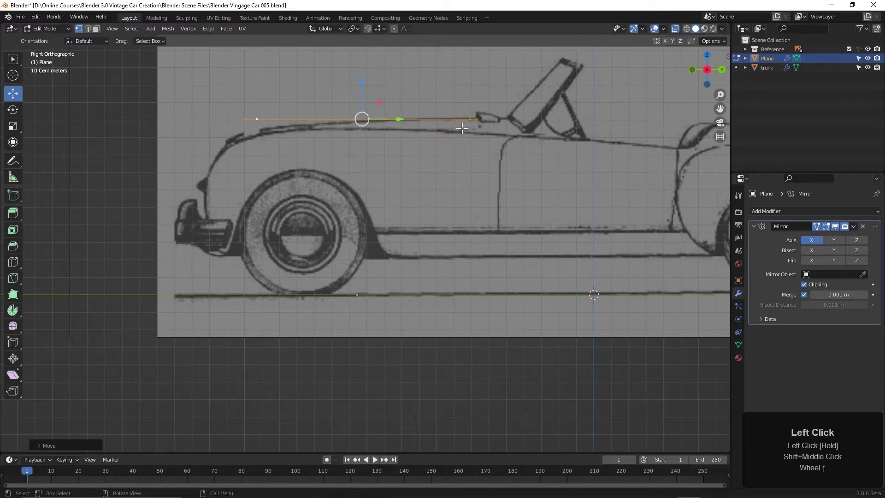
{"action": "middle_click_drag", "start_coordinate": [276, 115], "coordinate": [321, 125], "text": "shift"}
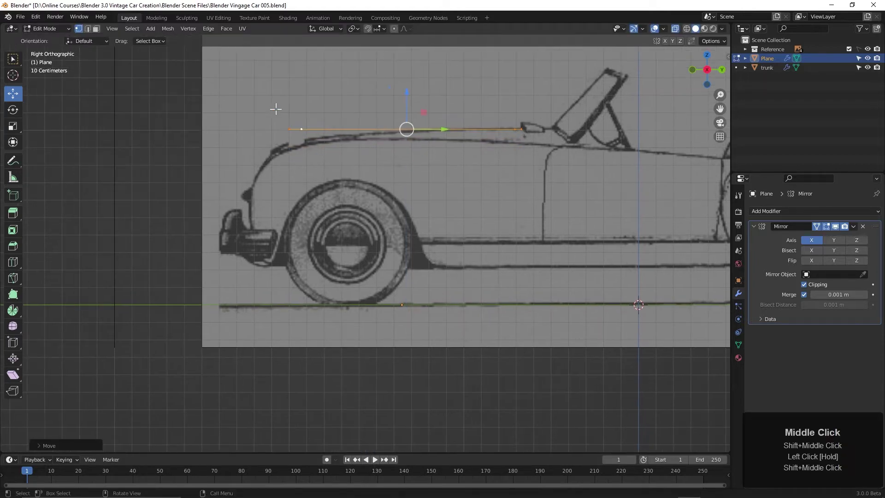
Box-select the front vertex and lower it onto the hood's curved profile
{"action": "left_click_drag", "start_coordinate": [325, 110], "coordinate": [283, 150]}
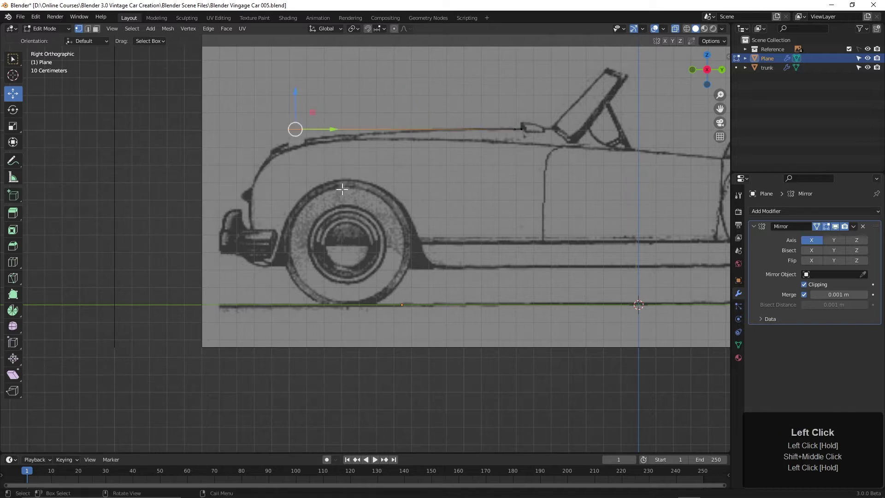
{"action": "left_click", "coordinate": [14, 59]}
{"action": "left_click", "coordinate": [14, 59]}
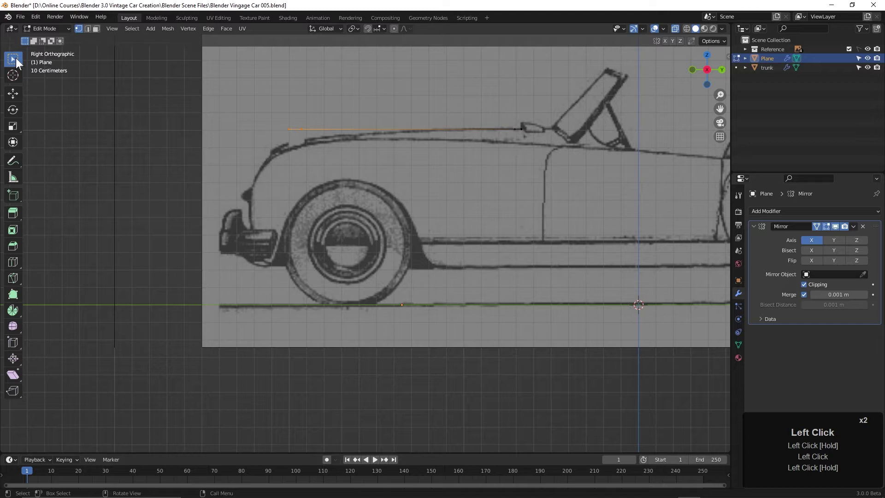
{"action": "left_click_drag", "start_coordinate": [16, 62], "coordinate": [60, 83]}
{"action": "left_click", "coordinate": [59, 83]}
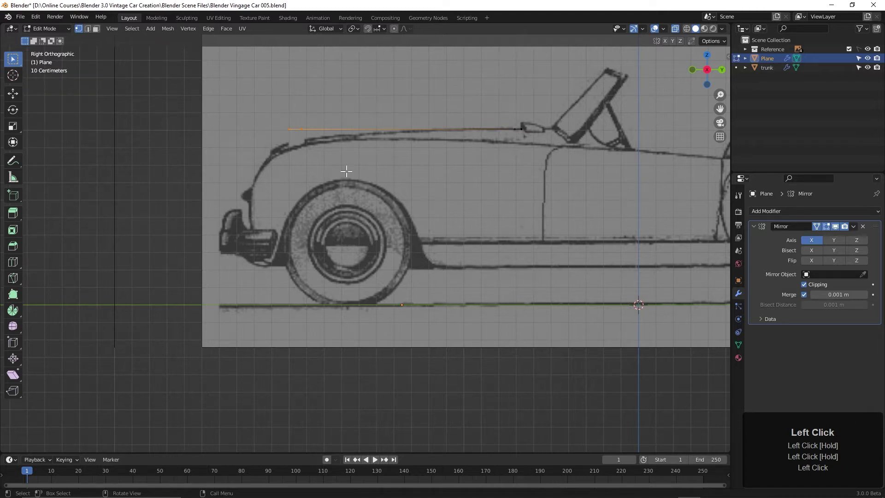
{"action": "left_click", "coordinate": [13, 94]}
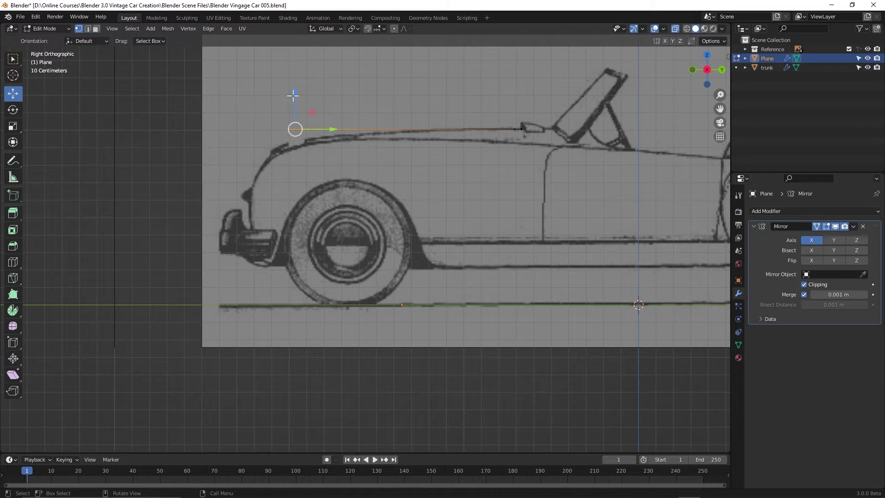
{"action": "left_click_drag", "start_coordinate": [295, 92], "coordinate": [303, 111]}
{"action": "left_click", "coordinate": [285, 145]}
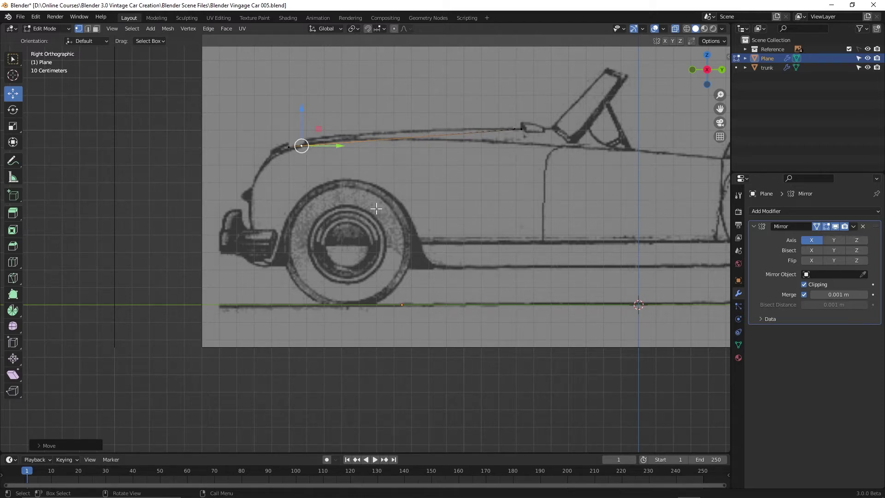
Switch to quad view with one perspective view, framing the hood in each view
{"action": "key", "text": "ctrl+alt"}
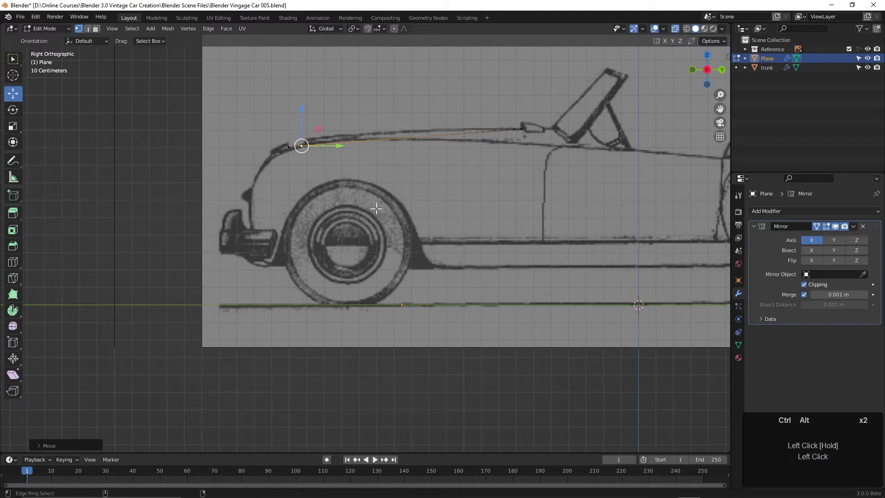
{"action": "key", "text": "ctrl+alt+q"}
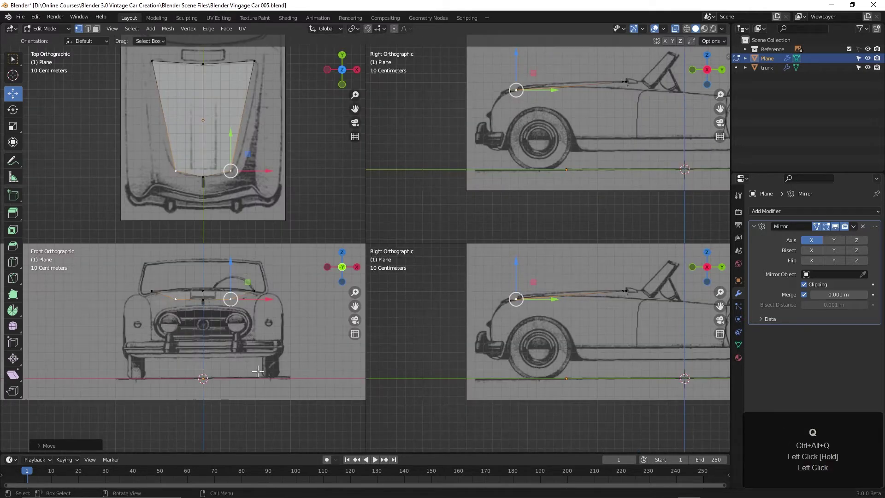
{"action": "middle_click_drag", "start_coordinate": [486, 117], "coordinate": [530, 152]}
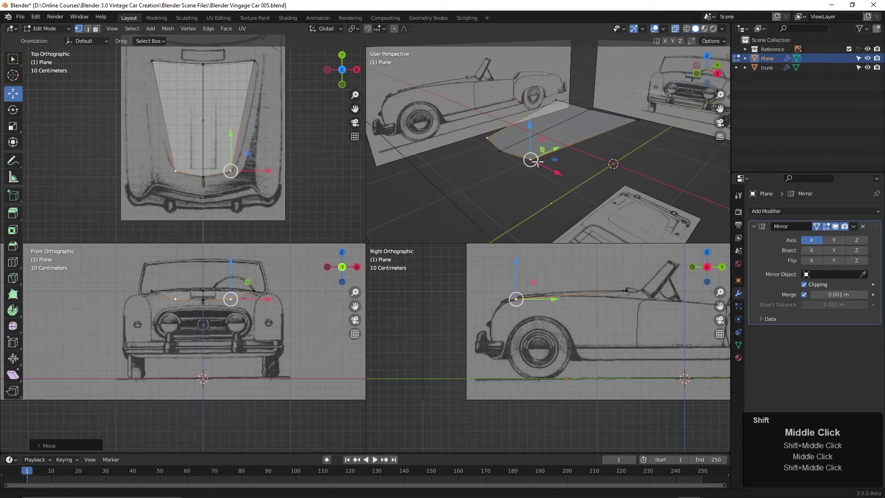
{"action": "scroll", "coordinate": [269, 331], "scroll_direction": "up", "scroll_amount": 7}
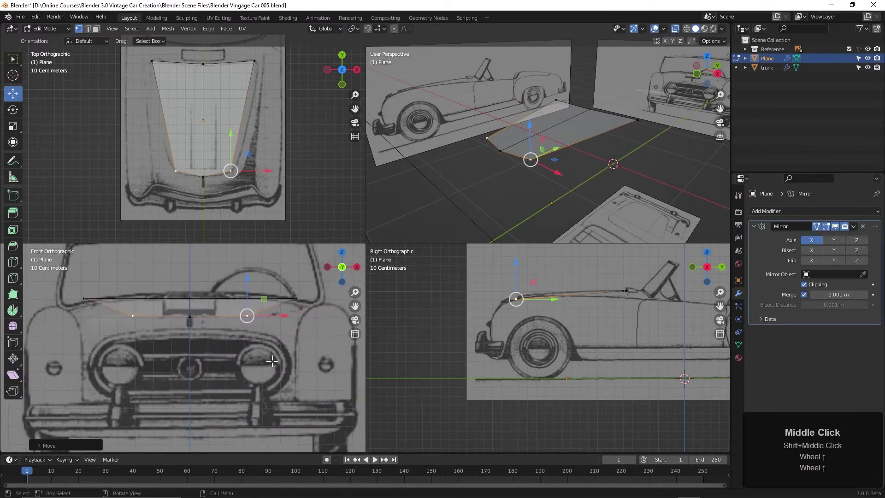
{"action": "scroll", "coordinate": [284, 172], "scroll_direction": "up", "scroll_amount": 2}
{"action": "middle_click_drag", "start_coordinate": [284, 173], "coordinate": [254, 203], "text": "shift"}
{"action": "scroll", "coordinate": [599, 322], "scroll_direction": "up", "scroll_amount": 1}
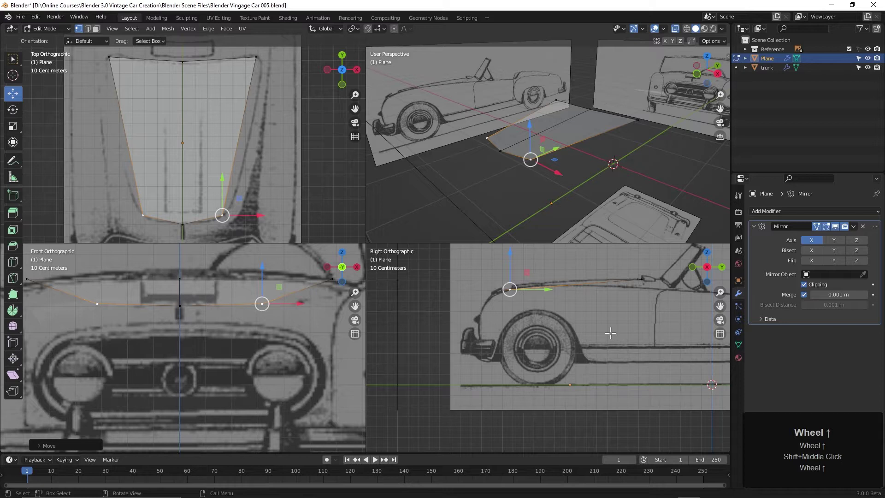
{"action": "middle_click_drag", "start_coordinate": [622, 307], "coordinate": [588, 342], "text": "shift"}
{"action": "scroll", "coordinate": [580, 349], "scroll_direction": "up", "scroll_amount": 2}
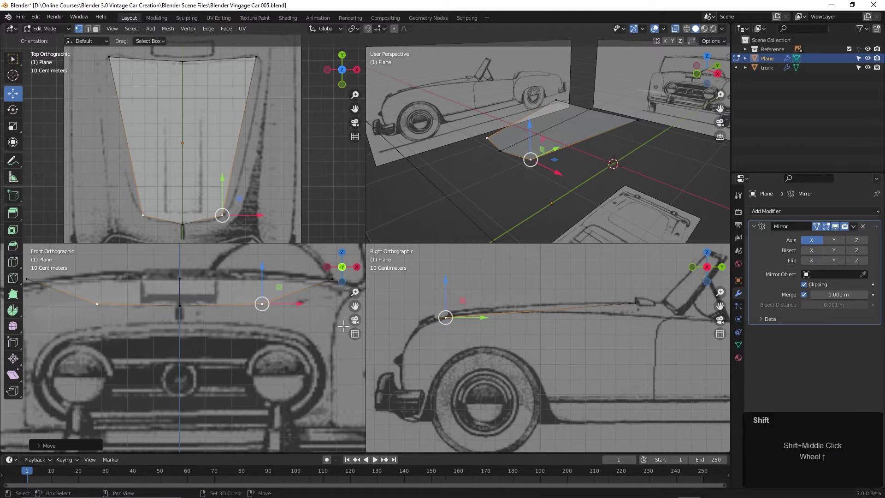
Lower the hood's rear outer corner vertex to match the front reference
{"action": "middle_click_drag", "start_coordinate": [335, 282], "coordinate": [312, 293], "text": "shift"}
{"action": "left_click", "coordinate": [309, 289]}
{"action": "left_click_drag", "start_coordinate": [309, 255], "coordinate": [312, 266]}
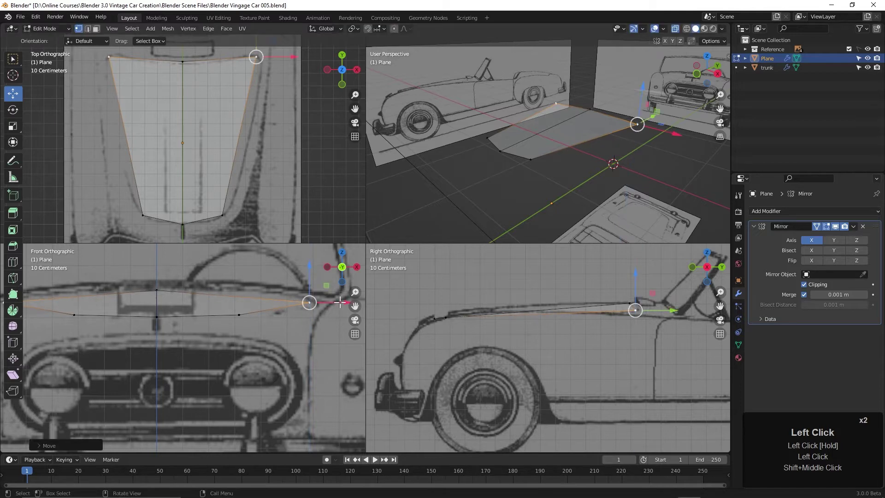
{"action": "left_click_drag", "start_coordinate": [340, 302], "coordinate": [349, 306]}
{"action": "left_click_drag", "start_coordinate": [318, 266], "coordinate": [317, 266]}
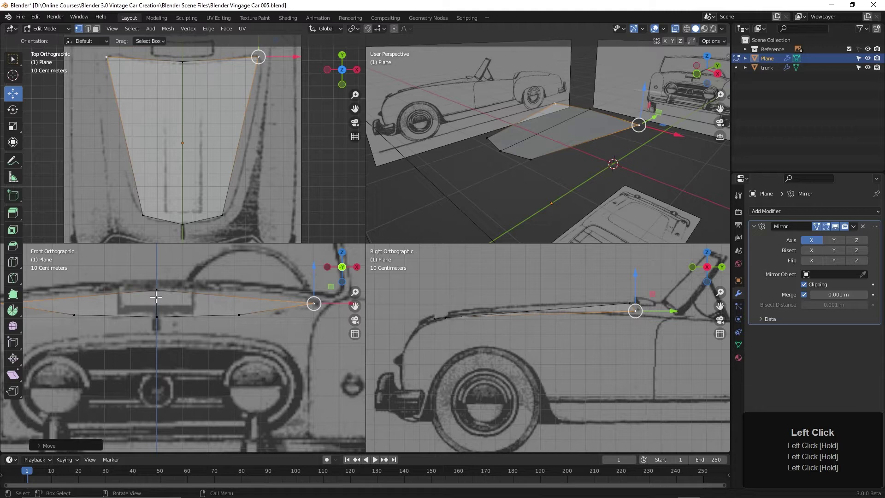
Add two edge loops across the hood, across its middle and near the front, and raise them to the hood surface
{"action": "key", "text": "ctrl+r"}
{"action": "double_click", "coordinate": [224, 139]}
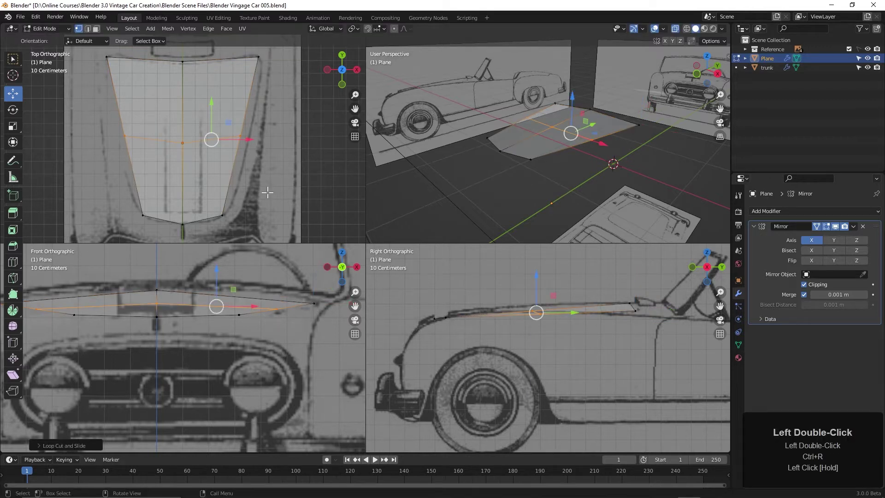
{"action": "left_click", "coordinate": [535, 276]}
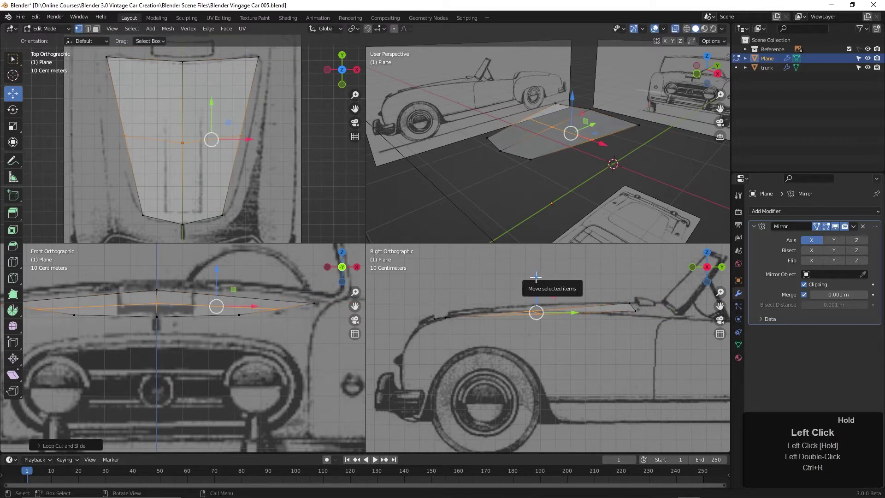
{"action": "left_click_drag", "start_coordinate": [535, 277], "coordinate": [539, 274]}
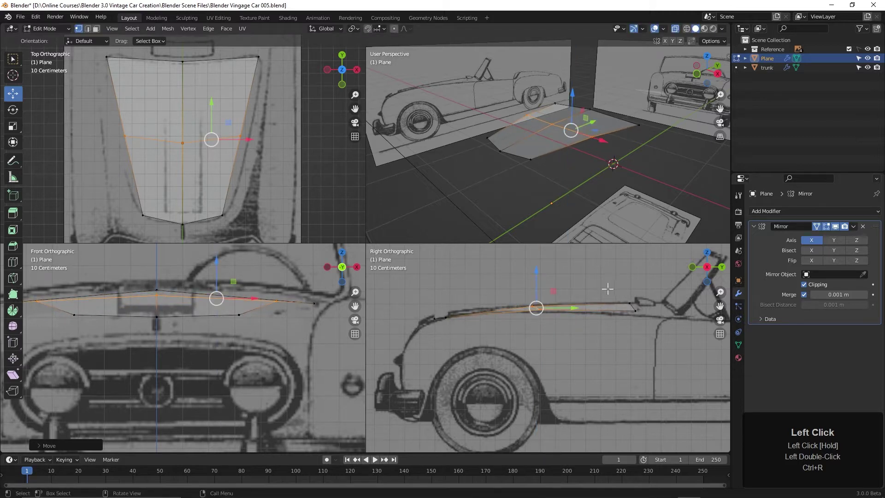
{"action": "key", "text": "ctrl+r"}
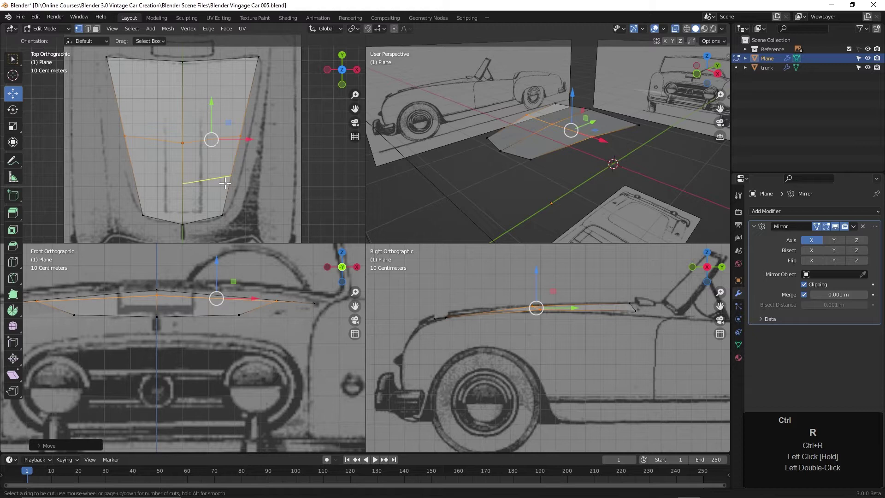
{"action": "double_click", "coordinate": [225, 184]}
{"action": "scroll", "coordinate": [512, 286], "scroll_direction": "up", "scroll_amount": 2}
{"action": "middle_click_drag", "start_coordinate": [511, 286], "coordinate": [507, 276], "text": "shift"}
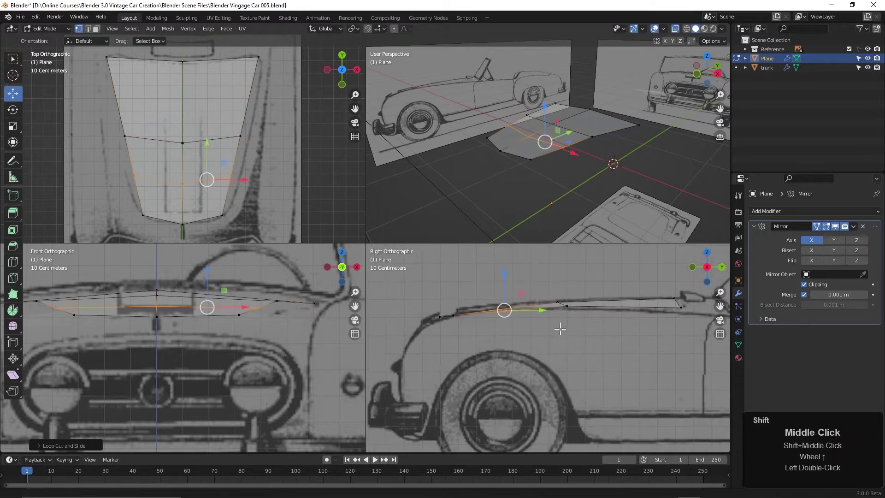
{"action": "middle_click", "coordinate": [507, 274]}
{"action": "left_click_drag", "start_coordinate": [507, 274], "coordinate": [505, 271]}
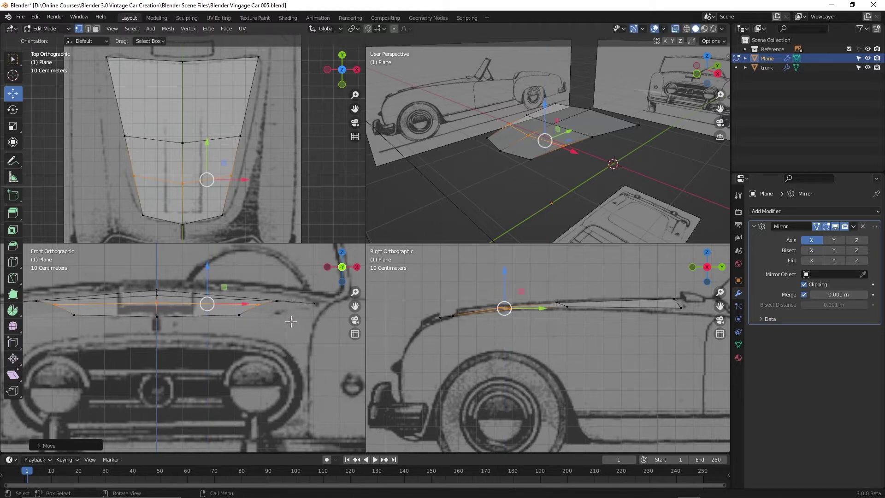
Move the loops' outer vertices out and down to trace the hood edge and front-view height
{"action": "left_click", "coordinate": [278, 302]}
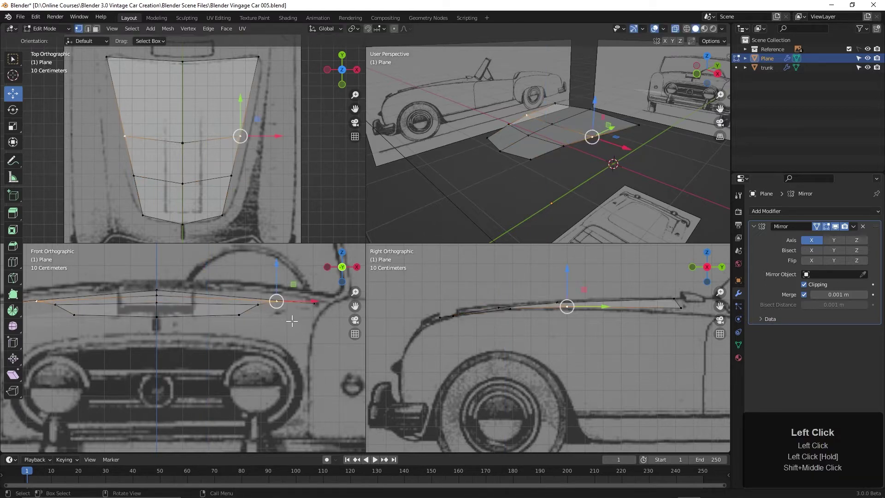
{"action": "key", "text": "g"}
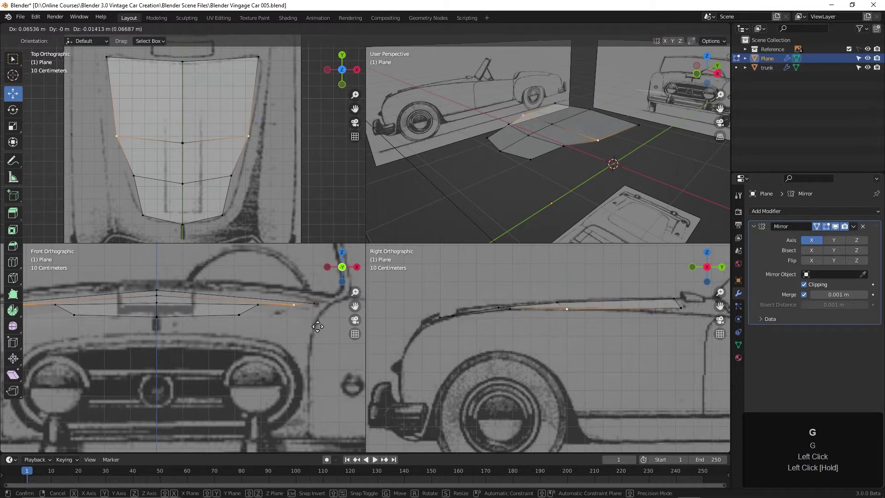
{"action": "left_click", "coordinate": [304, 318]}
{"action": "left_click", "coordinate": [289, 322]}
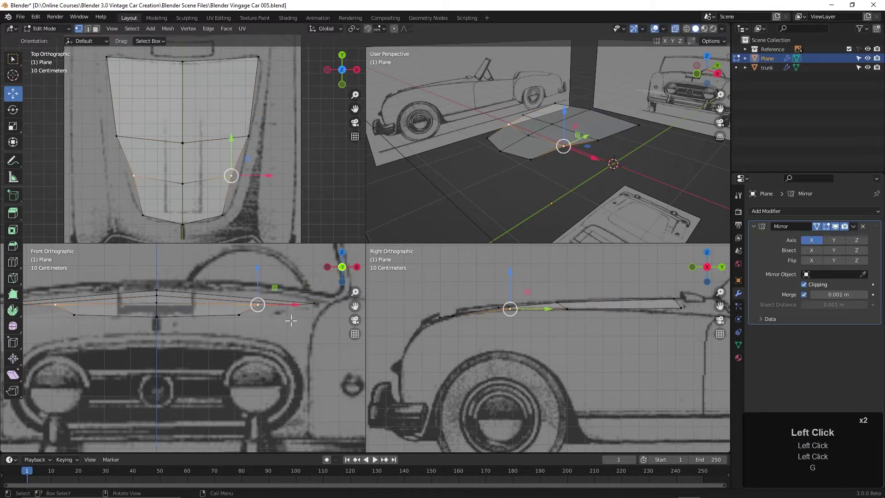
{"action": "key", "text": "g"}
{"action": "left_click", "coordinate": [311, 326]}
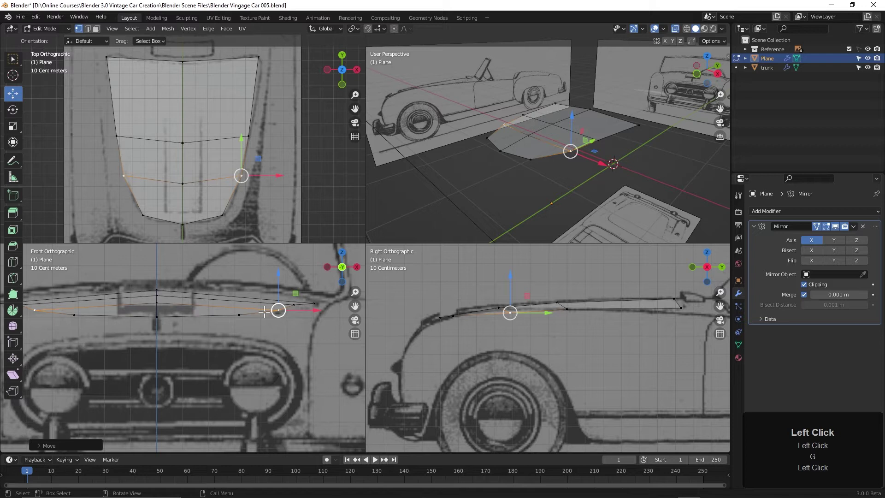
{"action": "left_click", "coordinate": [239, 315]}
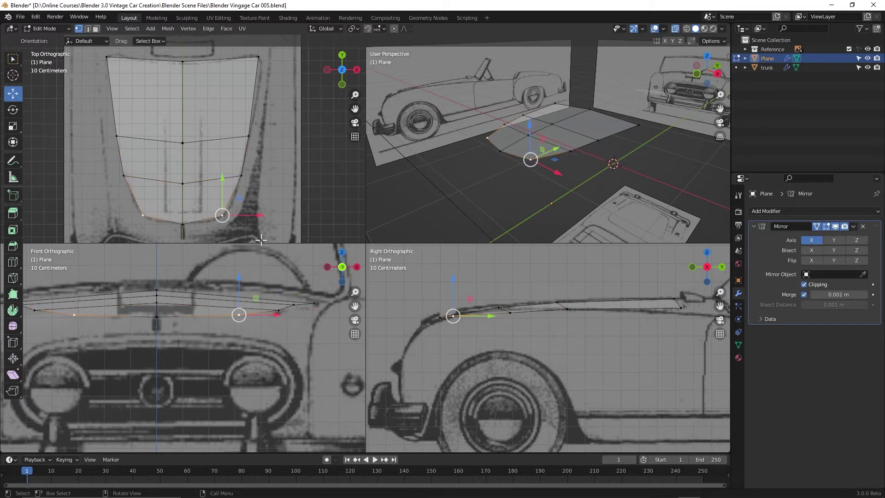
{"action": "left_click_drag", "start_coordinate": [222, 179], "coordinate": [222, 181]}
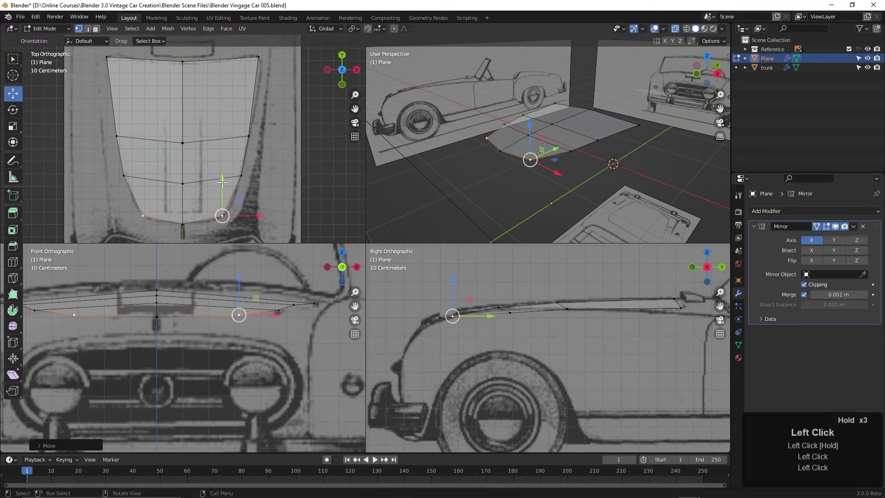
{"action": "left_click", "coordinate": [303, 299]}
{"action": "left_click_drag", "start_coordinate": [296, 274], "coordinate": [294, 270]}
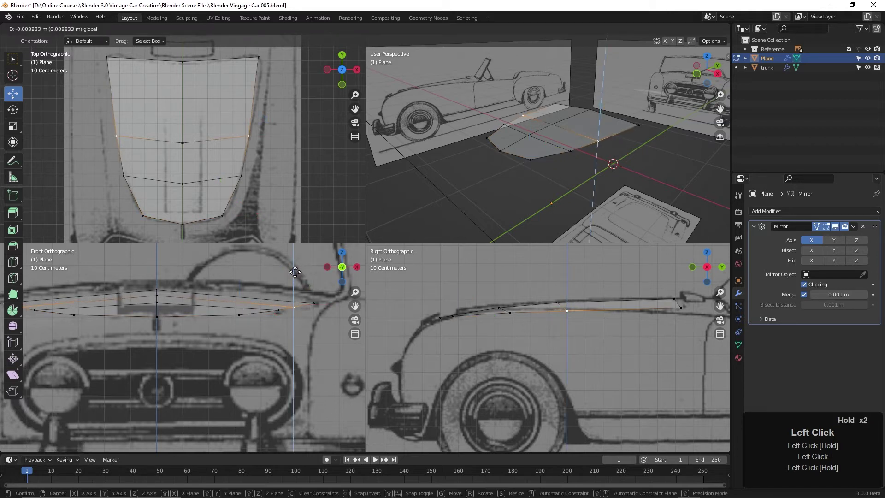
{"action": "left_click_drag", "start_coordinate": [295, 272], "coordinate": [296, 274]}
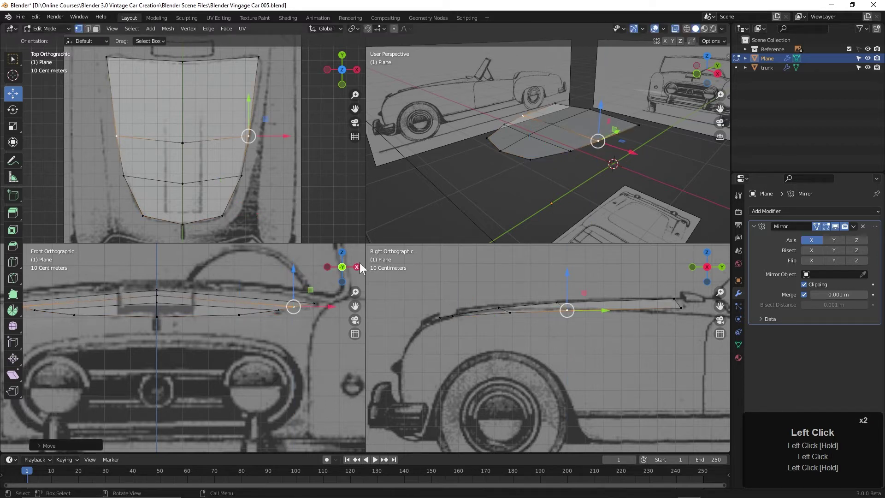
Cut an edge loop across the upper hood and nudge it and its right-edge vertex along Z
{"action": "key", "text": "ctrl+r"}
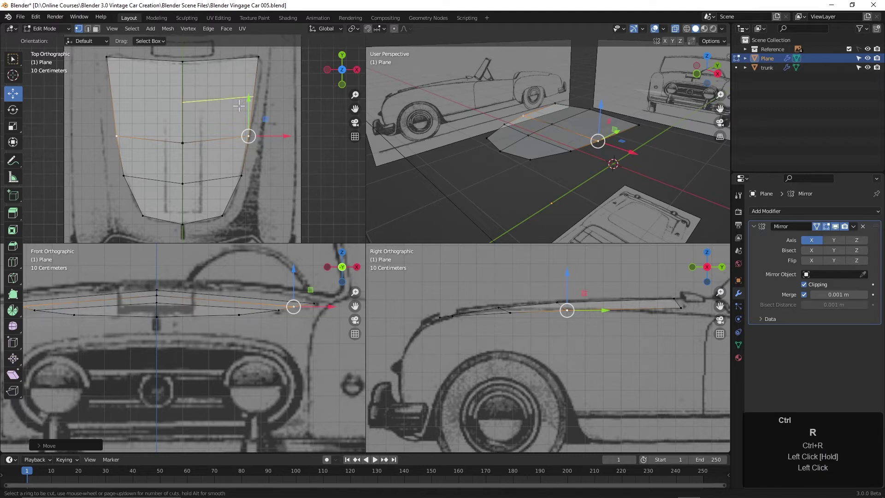
{"action": "double_click", "coordinate": [194, 105]}
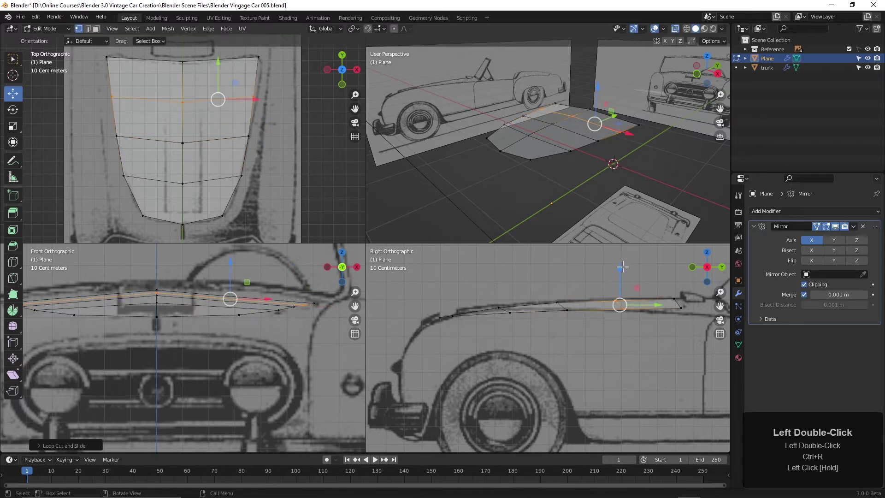
{"action": "left_click_drag", "start_coordinate": [621, 268], "coordinate": [622, 266]}
{"action": "left_click", "coordinate": [303, 303]}
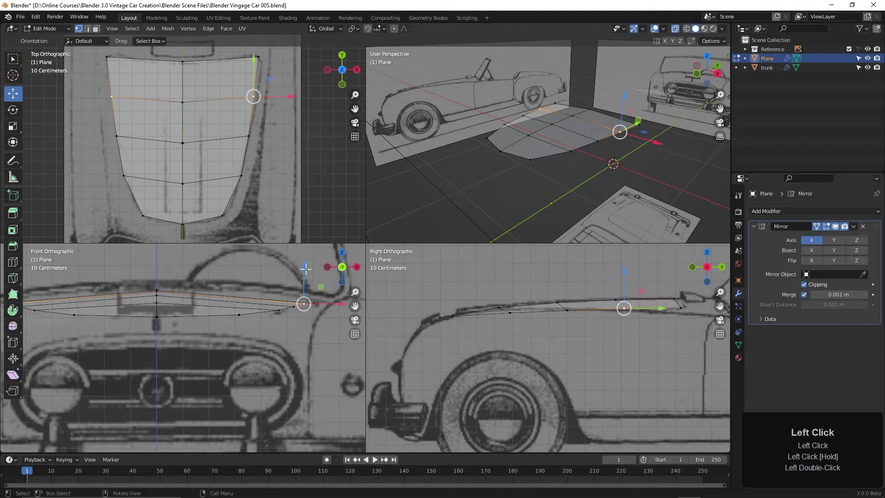
{"action": "left_click_drag", "start_coordinate": [304, 269], "coordinate": [299, 285]}
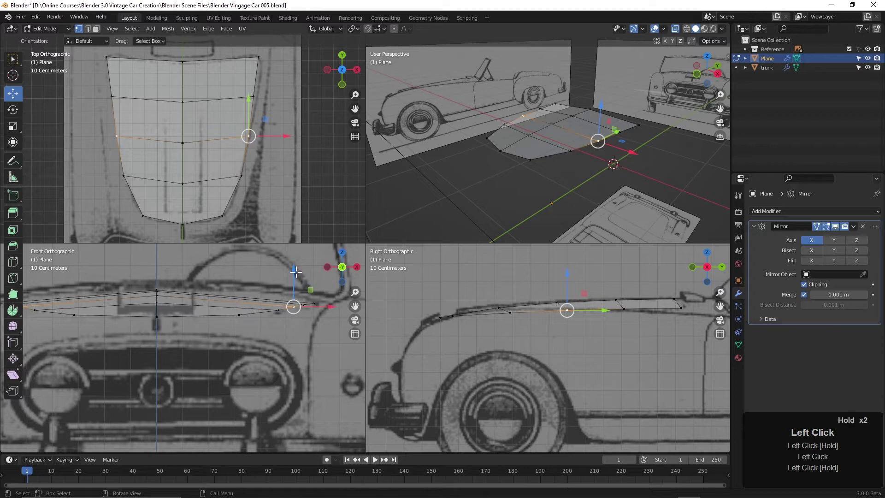
{"action": "left_click", "coordinate": [277, 309]}
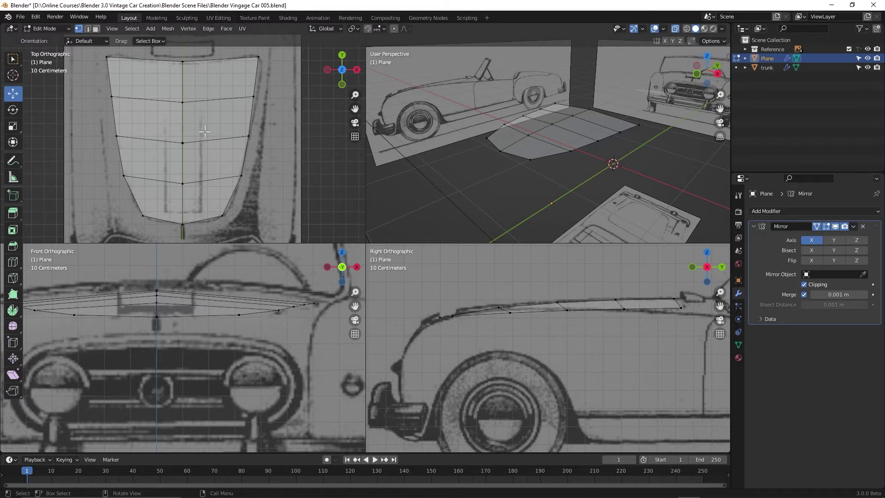
Cut a front-to-back edge loop down the hood and raise it along Z to round the arch
{"action": "key", "text": "ctrl"}
{"action": "key", "text": "ctrl"}
{"action": "key", "text": "ctrl+r"}
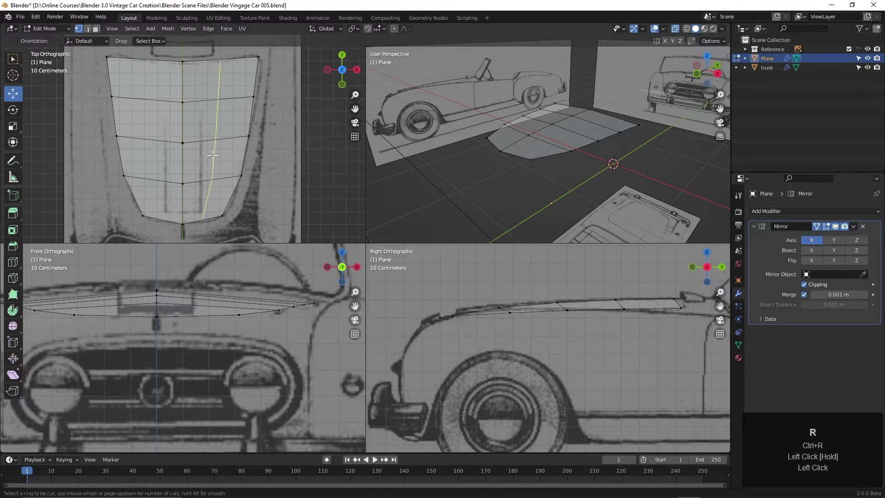
{"action": "double_click", "coordinate": [213, 155]}
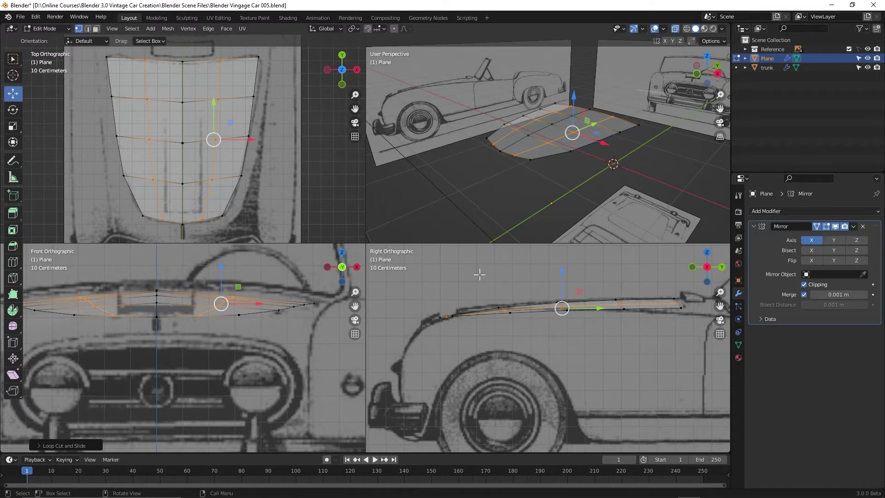
{"action": "left_click_drag", "start_coordinate": [222, 265], "coordinate": [221, 256]}
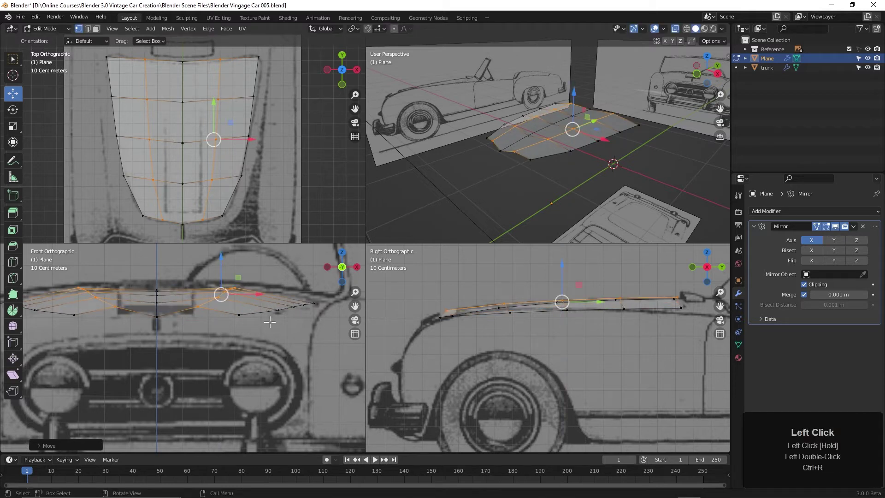
Undo the loop lift, add more vertices to the selection, and set the pivot to Active Element
{"action": "key", "text": "ctrl+z"}
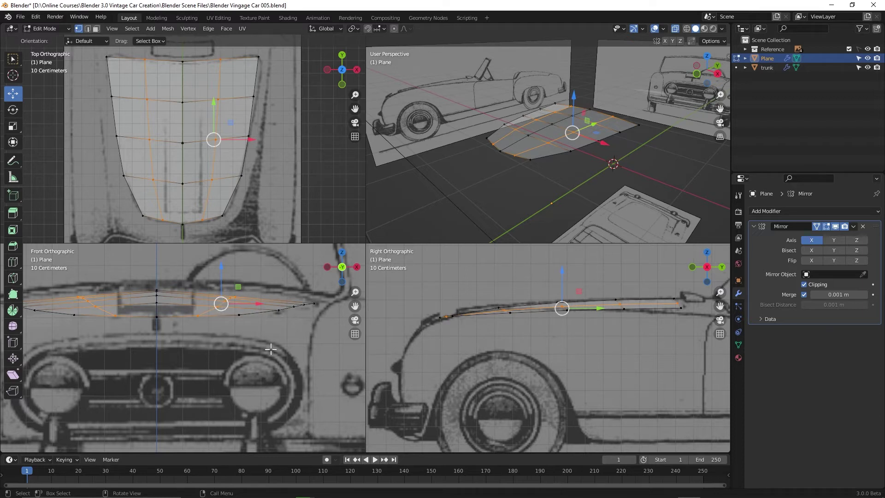
{"action": "left_click", "coordinate": [197, 316], "text": "shift"}
{"action": "left_click", "coordinate": [197, 316], "text": "shift"}
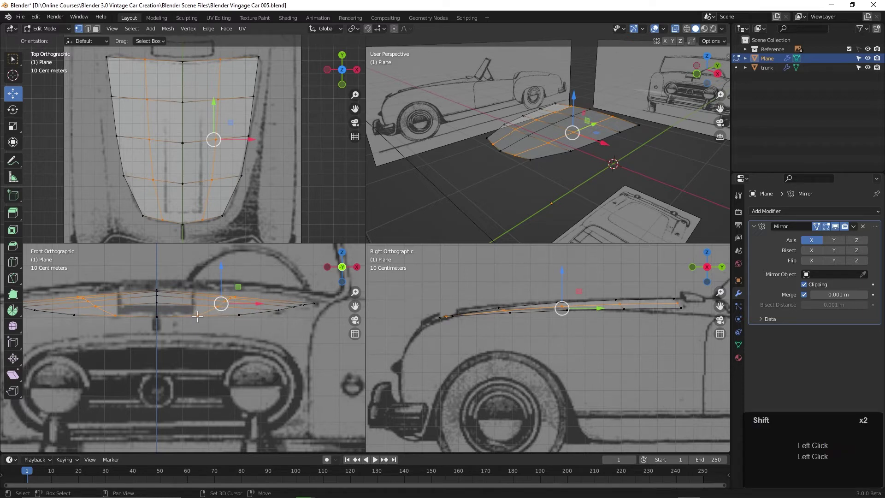
{"action": "left_click", "coordinate": [197, 317], "text": "shift"}
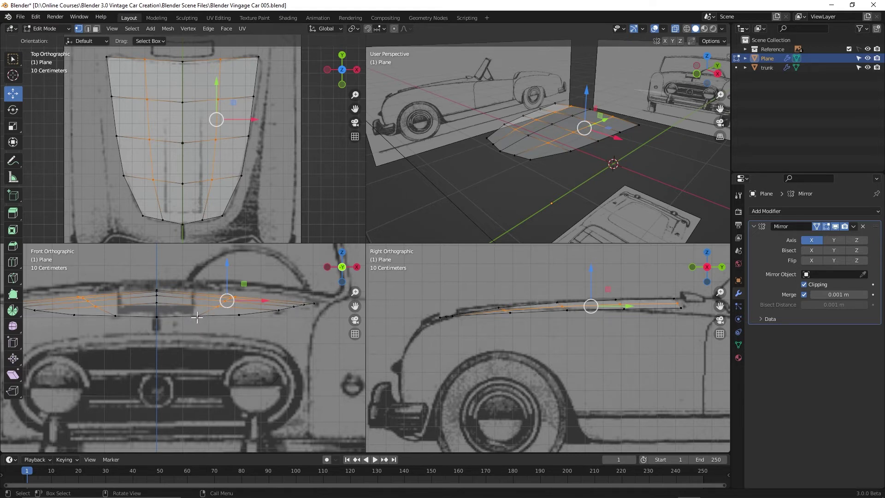
{"action": "left_click", "coordinate": [198, 316], "text": "shift"}
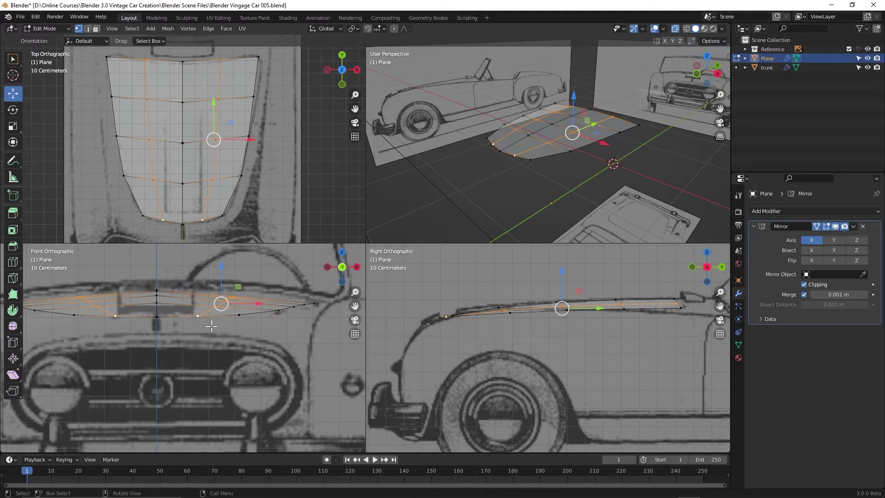
{"action": "left_click", "coordinate": [356, 28]}
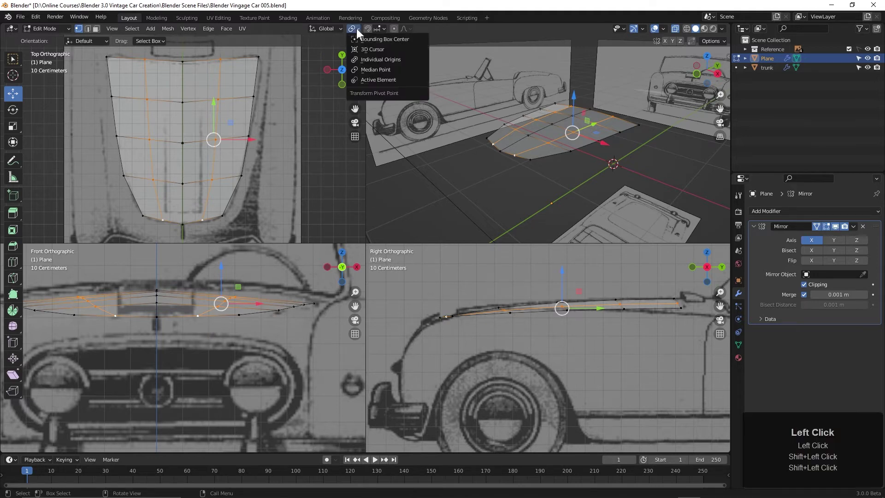
{"action": "left_click", "coordinate": [387, 80]}
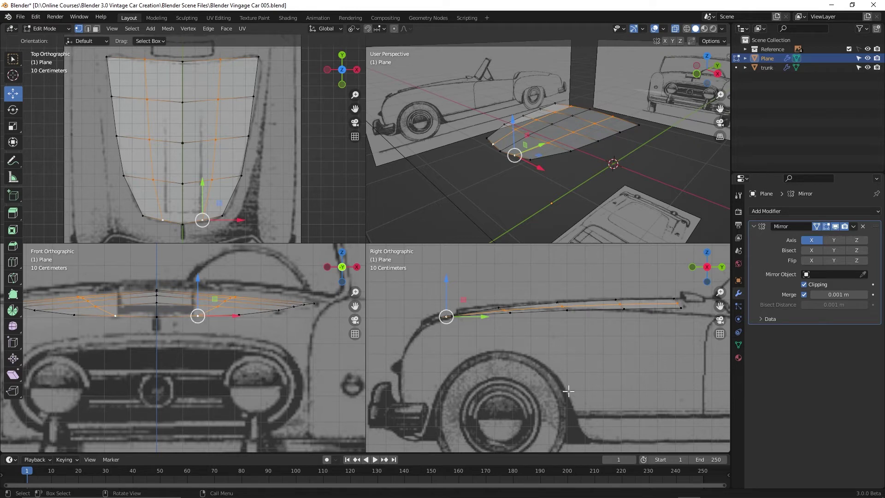
Rotate the lengthwise loop and the centre edge loop to the hood slope, then nudge one front vertex up along Z
{"action": "key", "text": "r"}
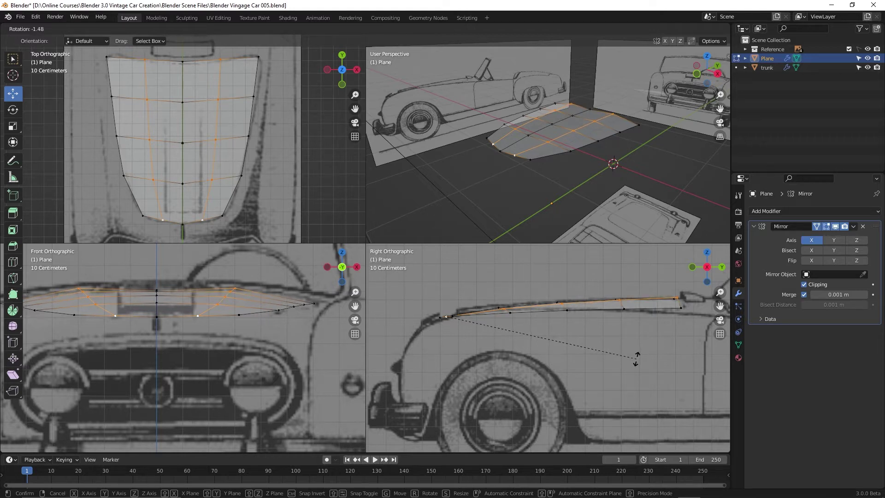
{"action": "left_click", "coordinate": [636, 358]}
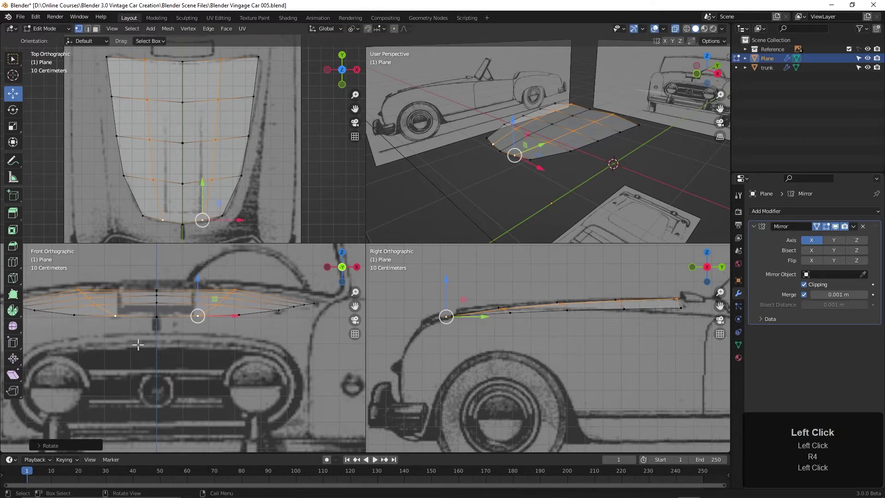
{"action": "left_click", "coordinate": [182, 206], "text": "alt"}
{"action": "left_click", "coordinate": [183, 207]}
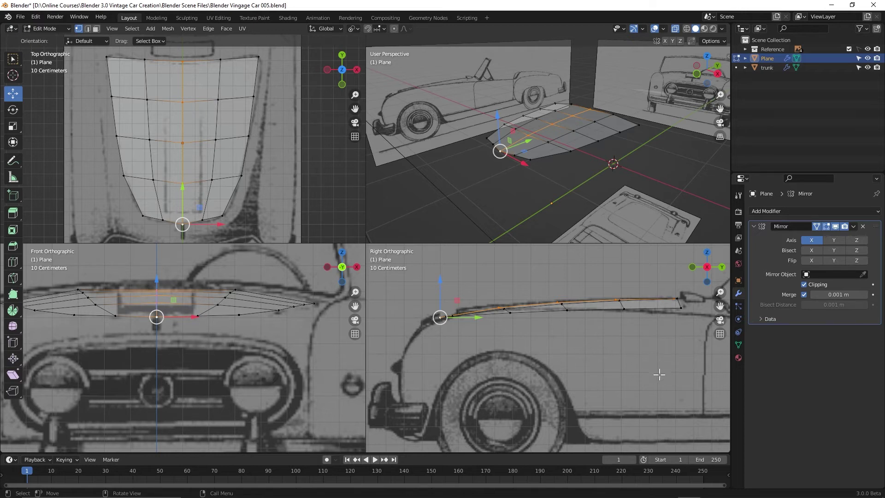
{"action": "key", "text": "r"}
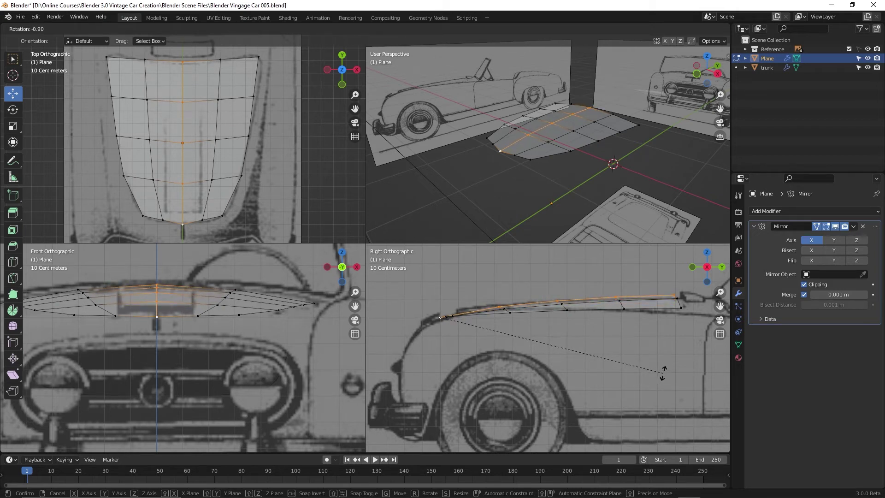
{"action": "left_click", "coordinate": [662, 372]}
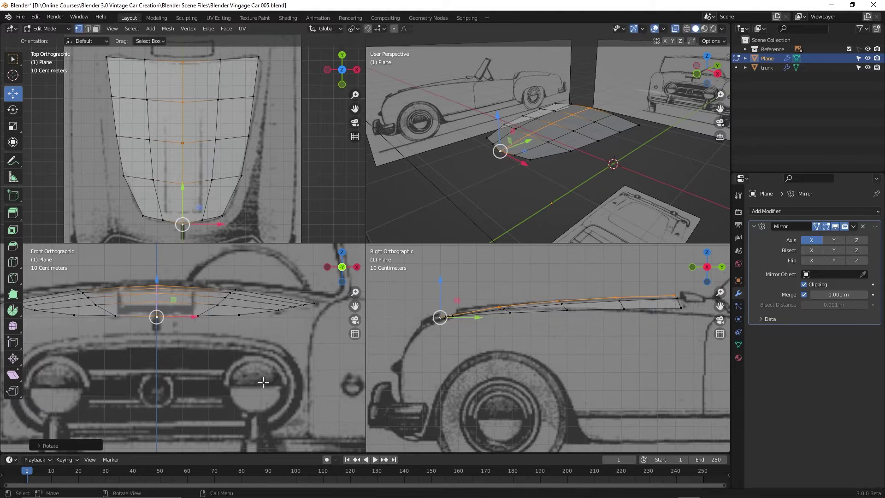
{"action": "double_click", "coordinate": [218, 305]}
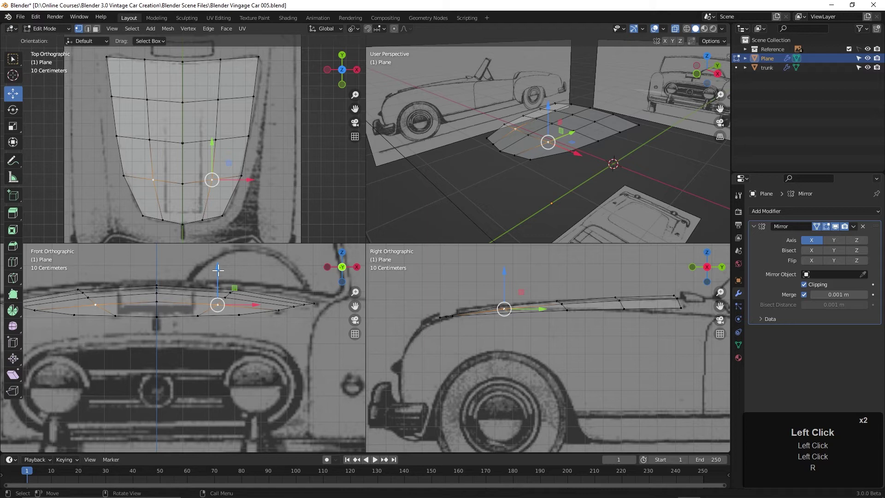
{"action": "left_click_drag", "start_coordinate": [218, 270], "coordinate": [219, 266]}
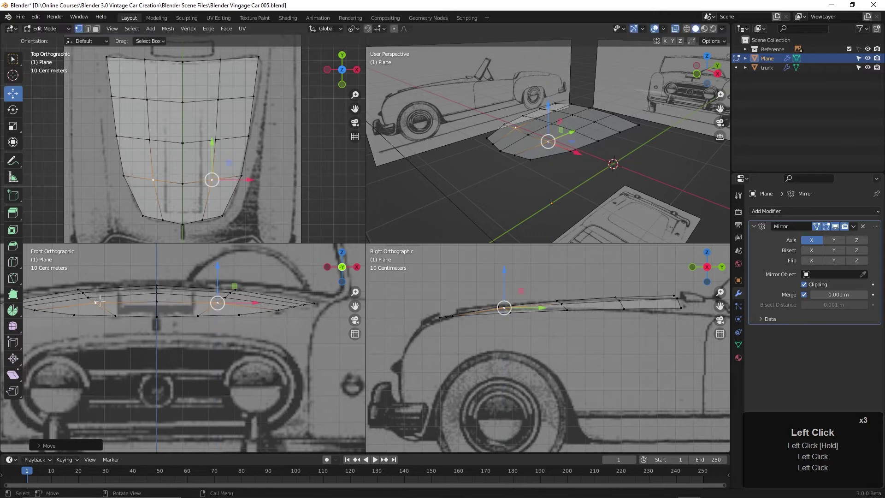
Cut a new edge loop near the hood's front edge and shift it slightly along Z
{"action": "key", "text": "ctrl+r"}
{"action": "left_click", "coordinate": [195, 208]}
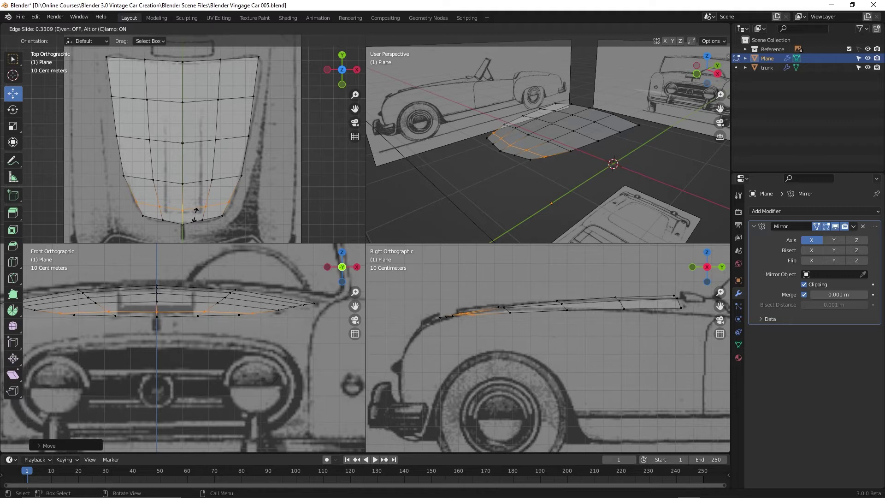
{"action": "left_click", "coordinate": [194, 213]}
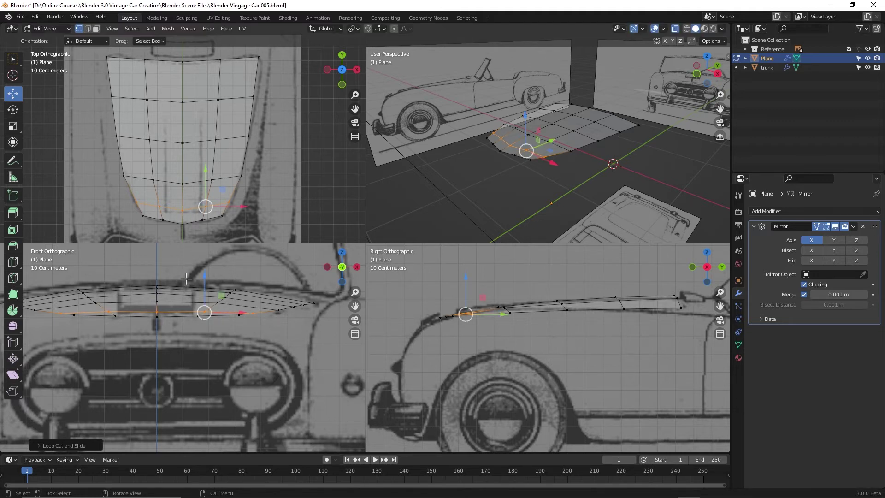
{"action": "scroll", "coordinate": [492, 313], "scroll_direction": "up", "scroll_amount": 2}
{"action": "middle_click_drag", "start_coordinate": [480, 375], "coordinate": [463, 286], "text": "shift"}
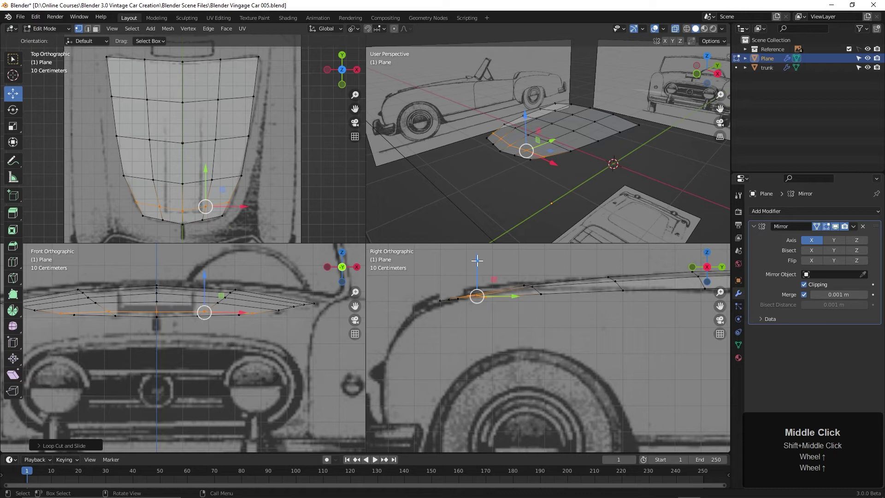
{"action": "left_click_drag", "start_coordinate": [477, 260], "coordinate": [481, 257]}
Nudge a vertex on the new loop slightly down and slide it outward along X
{"action": "left_click", "coordinate": [253, 313]}
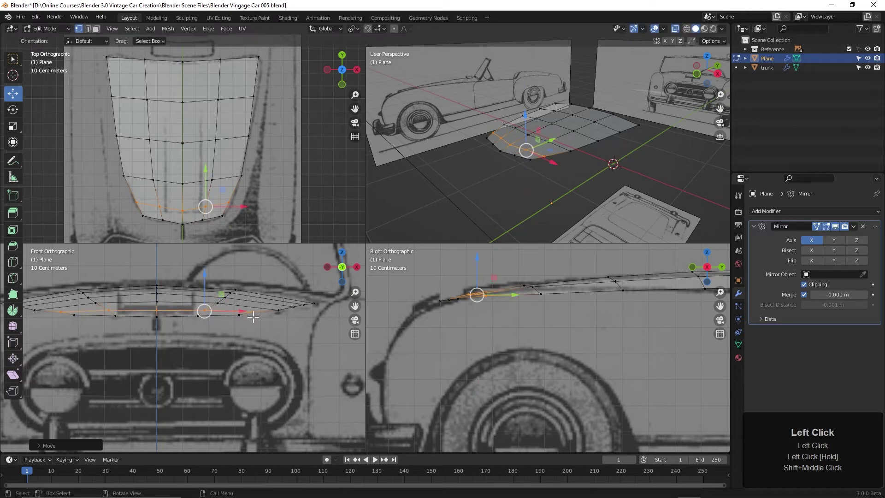
{"action": "double_click", "coordinate": [254, 278]}
{"action": "left_click_drag", "start_coordinate": [254, 278], "coordinate": [254, 279]}
{"action": "scroll", "coordinate": [249, 216], "scroll_direction": "up", "scroll_amount": 2}
{"action": "mouse_move", "coordinate": [244, 214]}
{"action": "middle_mouse_down", "text": "shift"}
{"action": "mouse_move", "coordinate": [257, 217]}
{"action": "mouse_move", "coordinate": [249, 221]}
{"action": "middle_mouse_up", "text": "shift"}
{"action": "left_click_drag", "start_coordinate": [296, 196], "coordinate": [307, 200]}
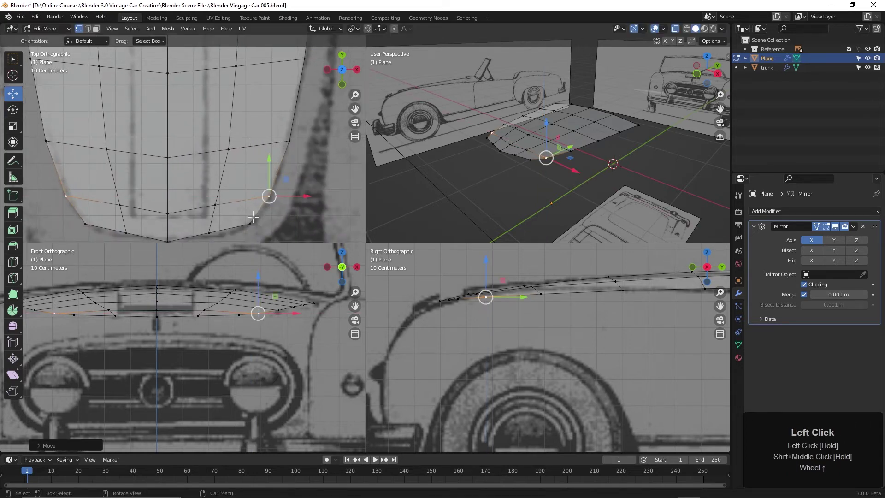
Move a bottom-edge vertex along Y and select the bottom-centre vertex
{"action": "left_click", "coordinate": [210, 237]}
{"action": "middle_click_drag", "start_coordinate": [211, 236], "coordinate": [212, 205], "text": "shift"}
{"action": "left_click_drag", "start_coordinate": [212, 169], "coordinate": [172, 168]}
{"action": "left_click", "coordinate": [171, 210]}
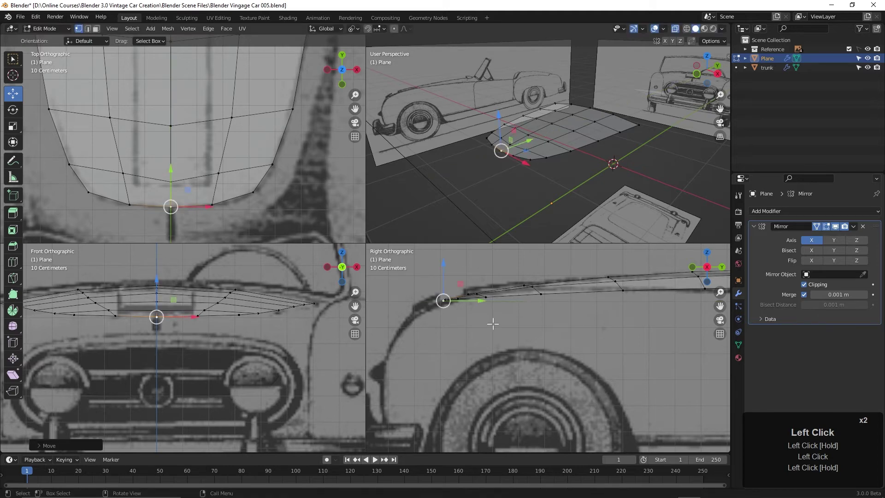
Vertex-slide the first two centre-line vertices near the hood front along their edges
{"action": "scroll", "coordinate": [553, 232], "scroll_direction": "up", "scroll_amount": 2}
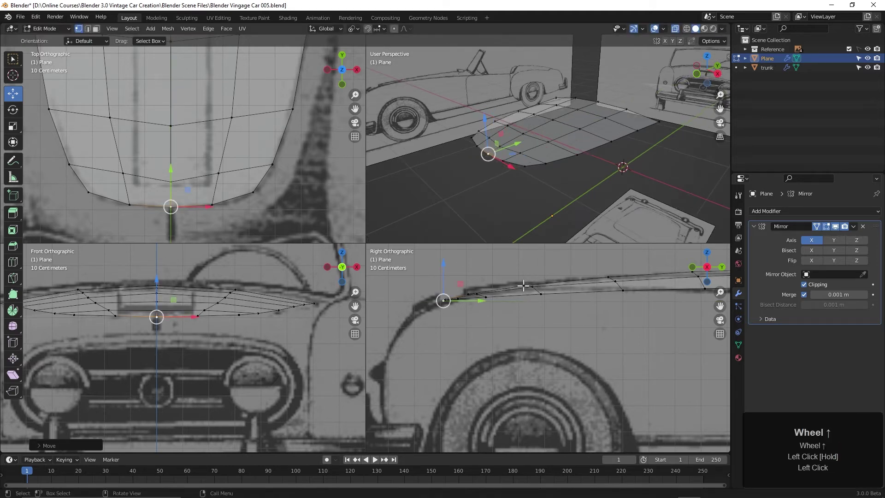
{"action": "scroll", "coordinate": [528, 132], "scroll_direction": "up", "scroll_amount": 2}
{"action": "left_click", "coordinate": [494, 128]}
{"action": "middle_click_drag", "start_coordinate": [553, 306], "coordinate": [514, 313], "text": "shift"}
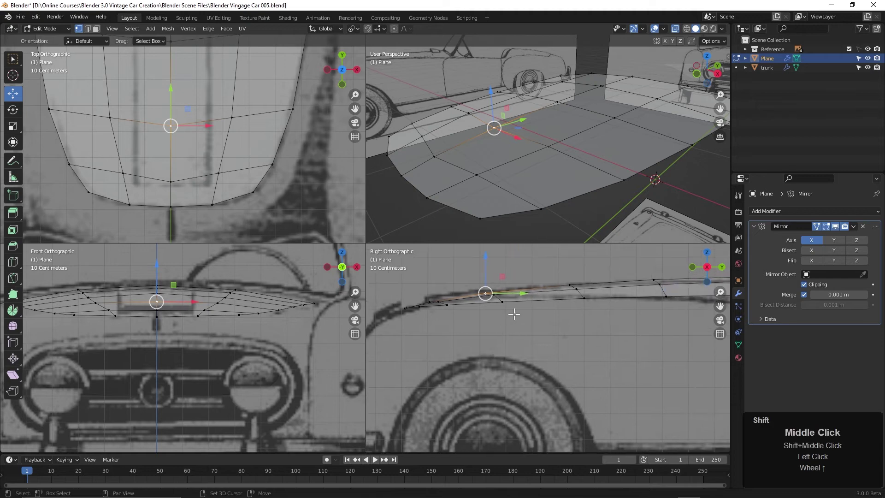
{"action": "middle_click_drag", "start_coordinate": [538, 107], "coordinate": [522, 163]}
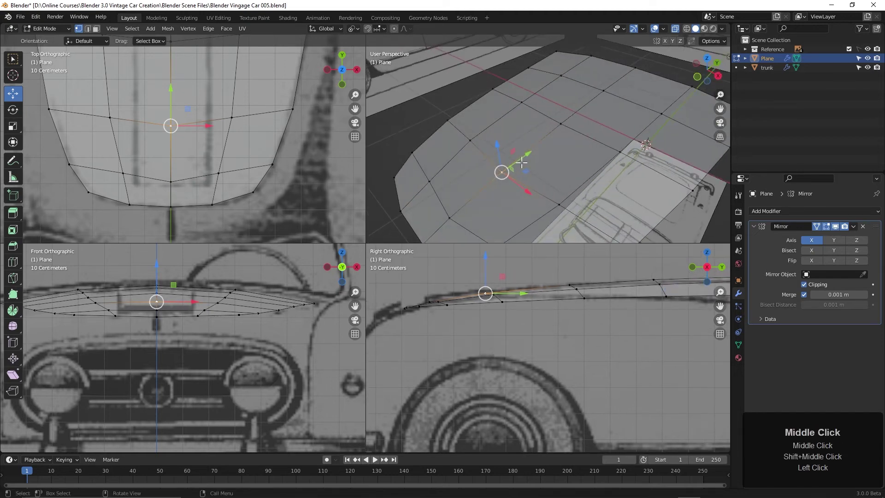
{"action": "key", "text": "g"}
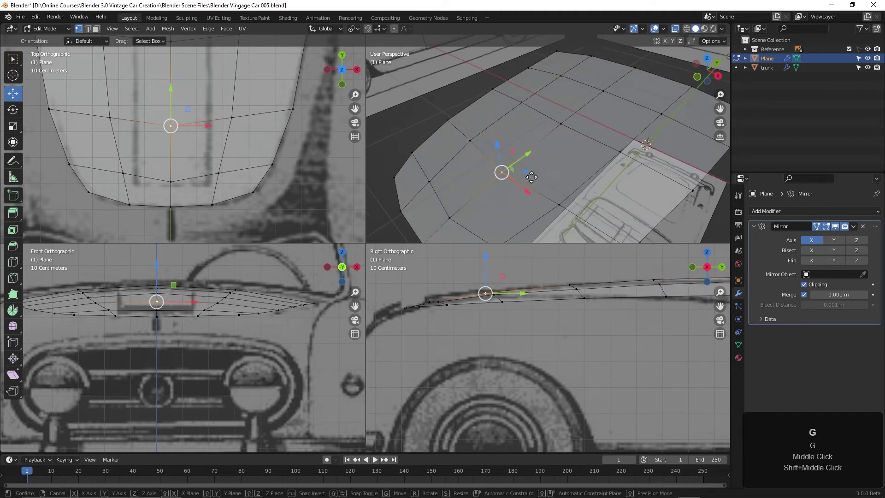
{"action": "key", "text": "g"}
{"action": "left_click", "coordinate": [531, 178]}
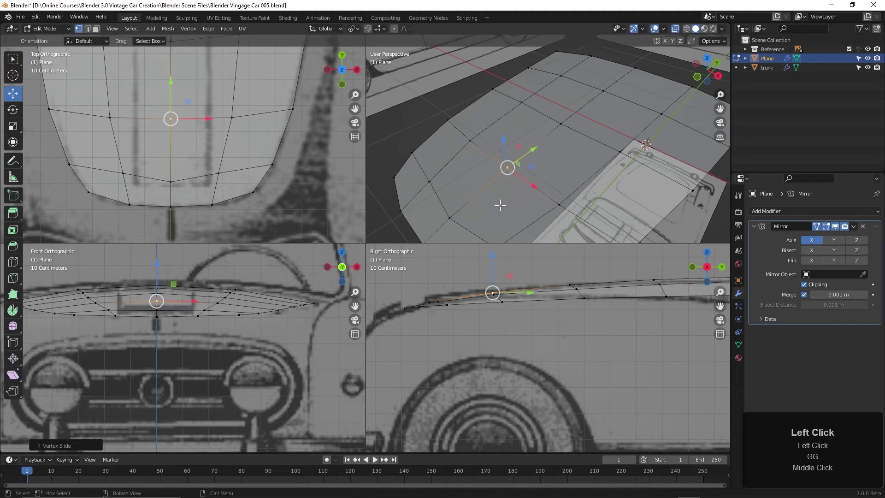
{"action": "left_click", "coordinate": [451, 223]}
{"action": "key", "text": "g"}
{"action": "key", "text": "g"}
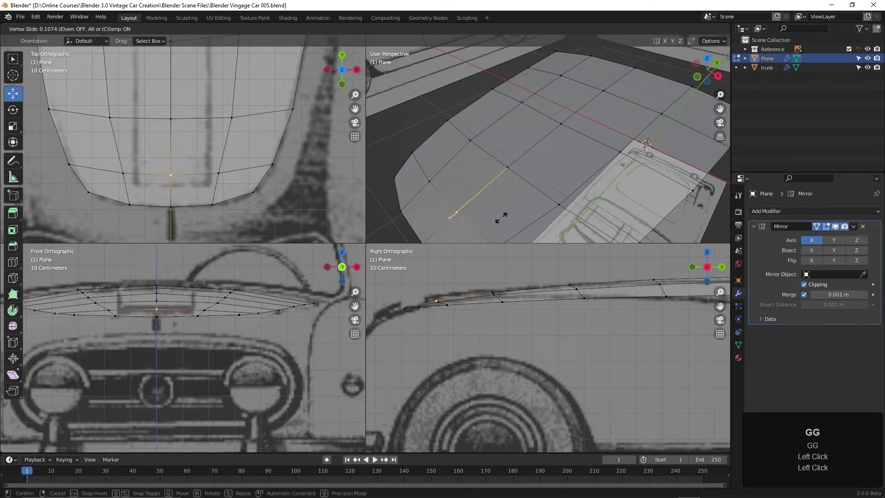
{"action": "left_click", "coordinate": [502, 219]}
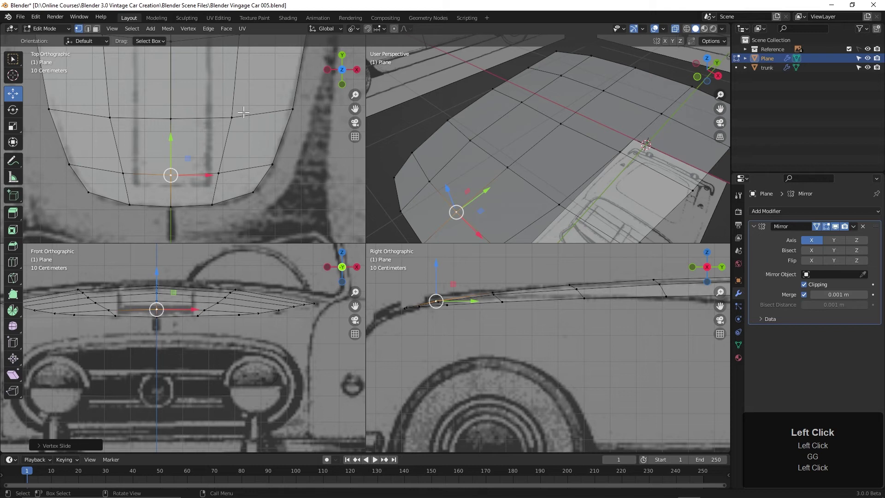
Vertex-slide two more centre-line vertices further up the hood, including the top-centre vertex
{"action": "middle_click", "coordinate": [217, 111], "text": "shift"}
{"action": "middle_click", "coordinate": [218, 111]}
{"action": "scroll", "coordinate": [218, 111], "scroll_direction": "down", "scroll_amount": 3, "text": "shift"}
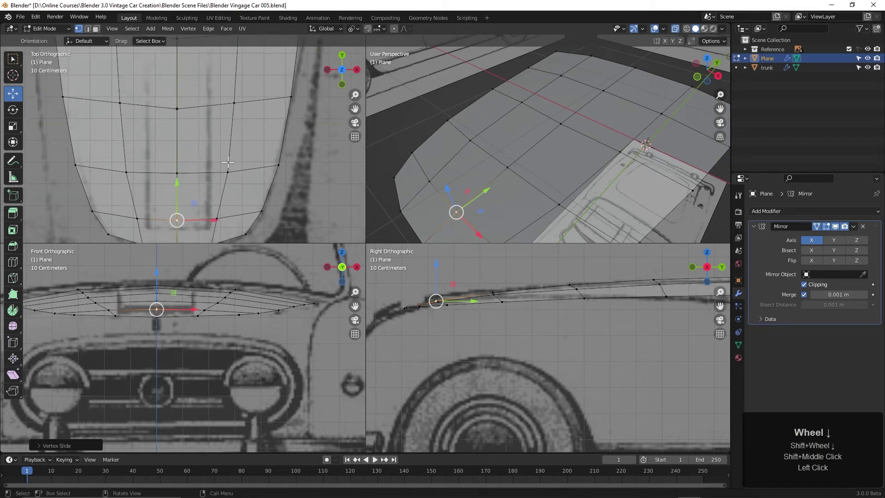
{"action": "middle_click_drag", "start_coordinate": [217, 110], "coordinate": [236, 138], "text": "shift"}
{"action": "scroll", "coordinate": [236, 138], "scroll_direction": "down", "scroll_amount": 2, "text": "shift"}
{"action": "left_click", "coordinate": [189, 147]}
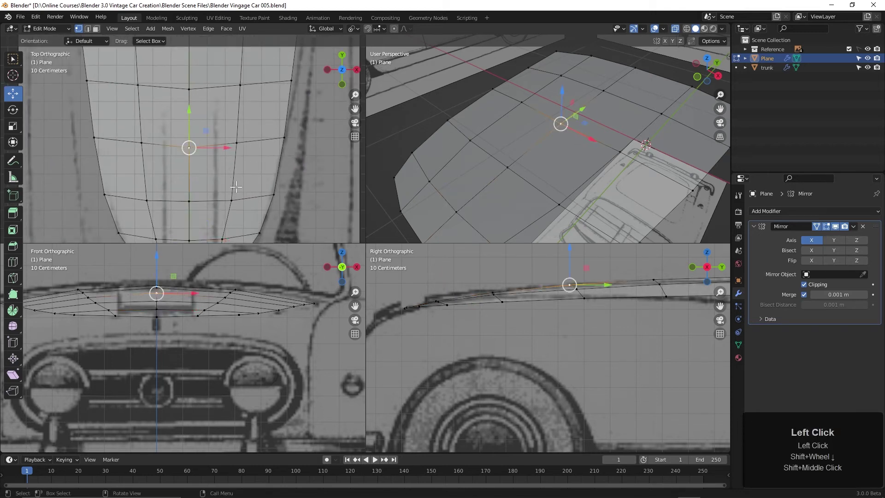
{"action": "key", "text": "g"}
{"action": "key", "text": "g"}
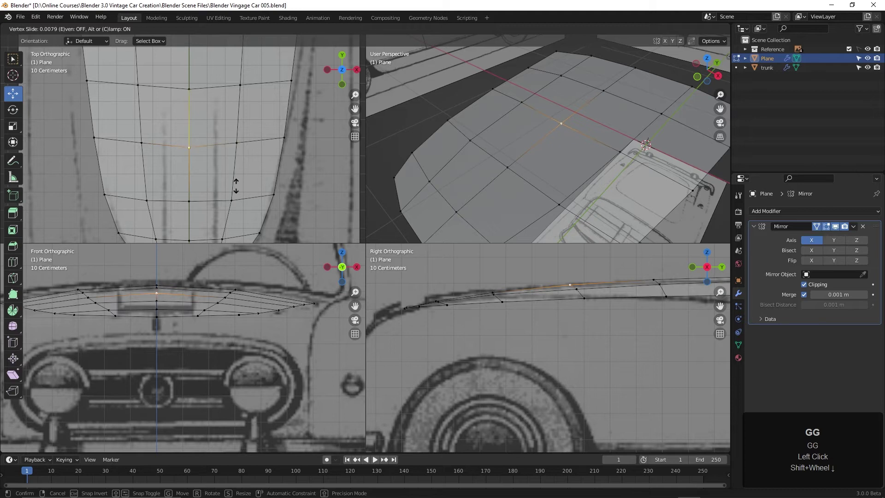
{"action": "left_click", "coordinate": [238, 182]}
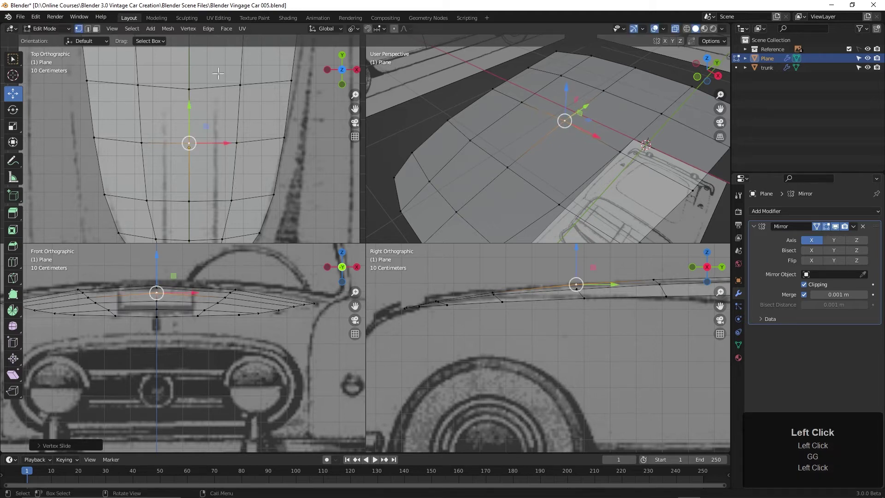
{"action": "left_click", "coordinate": [189, 89]}
{"action": "key", "text": "g"}
{"action": "key", "text": "g"}
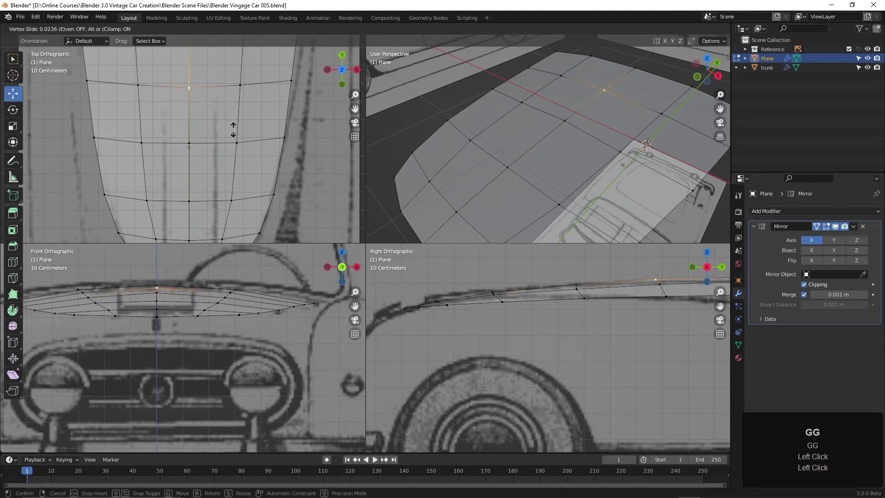
{"action": "left_click", "coordinate": [233, 125]}
{"action": "scroll", "coordinate": [232, 124], "scroll_direction": "down", "scroll_amount": 2}
{"action": "scroll", "coordinate": [232, 124], "scroll_direction": "down", "scroll_amount": 2}
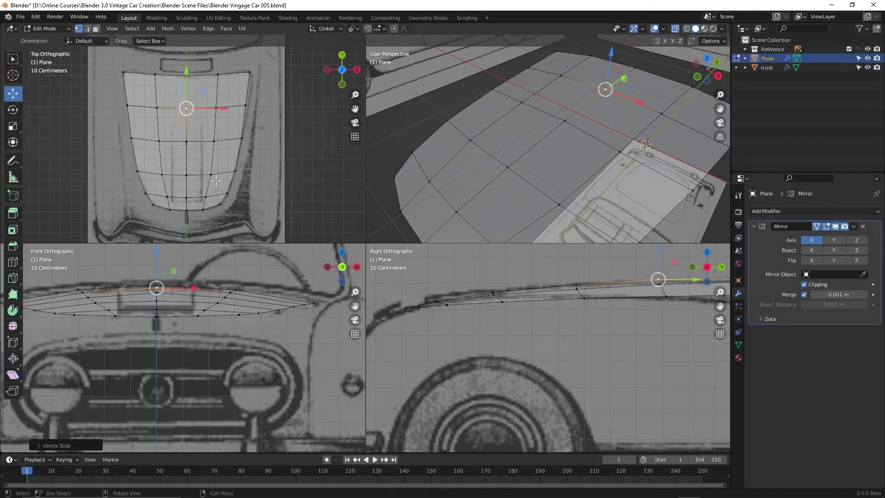
Add a loop cut running lengthwise beside the hood's centre line
{"action": "key", "text": "ctrl"}
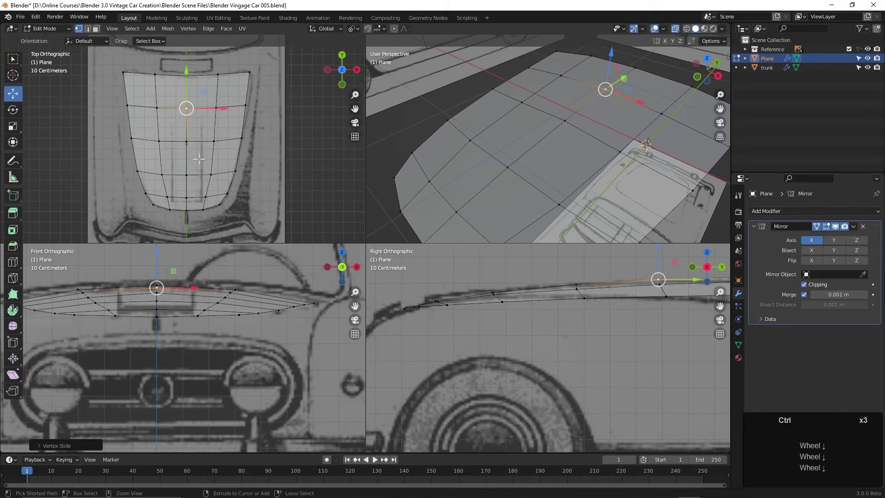
{"action": "key", "text": "ctrl+r"}
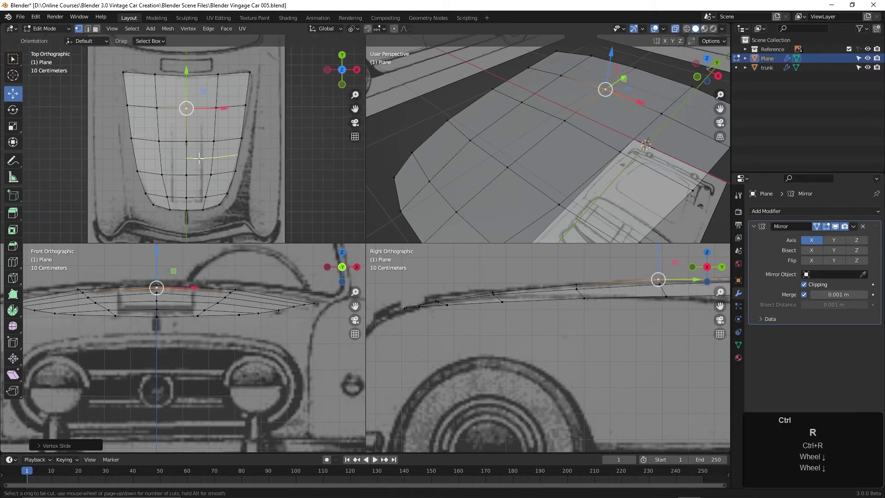
{"action": "double_click", "coordinate": [199, 135]}
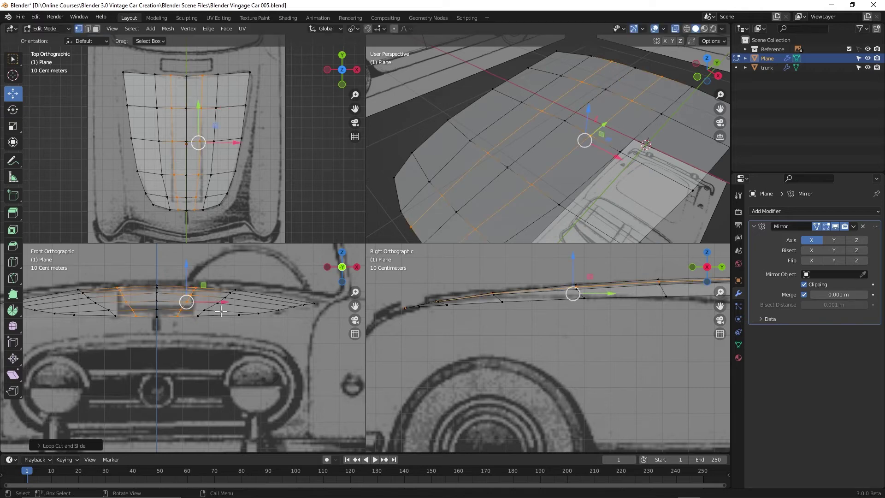
Raise vertices on the new loop along Z to match the front-view curve
{"action": "scroll", "coordinate": [221, 311], "scroll_direction": "up", "scroll_amount": 2}
{"action": "middle_click_drag", "start_coordinate": [221, 312], "coordinate": [217, 294], "text": "shift"}
{"action": "left_click", "coordinate": [200, 292]}
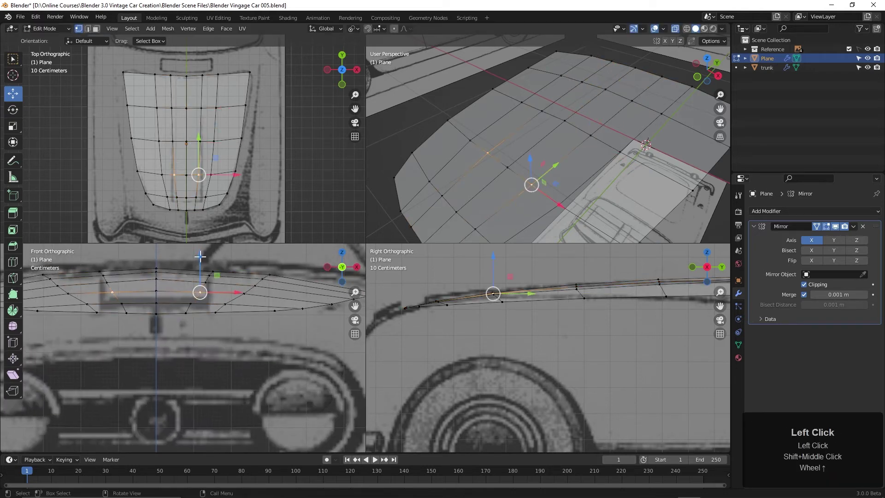
{"action": "left_click_drag", "start_coordinate": [200, 256], "coordinate": [192, 268]}
{"action": "left_click", "coordinate": [191, 303]}
{"action": "left_click", "coordinate": [209, 275]}
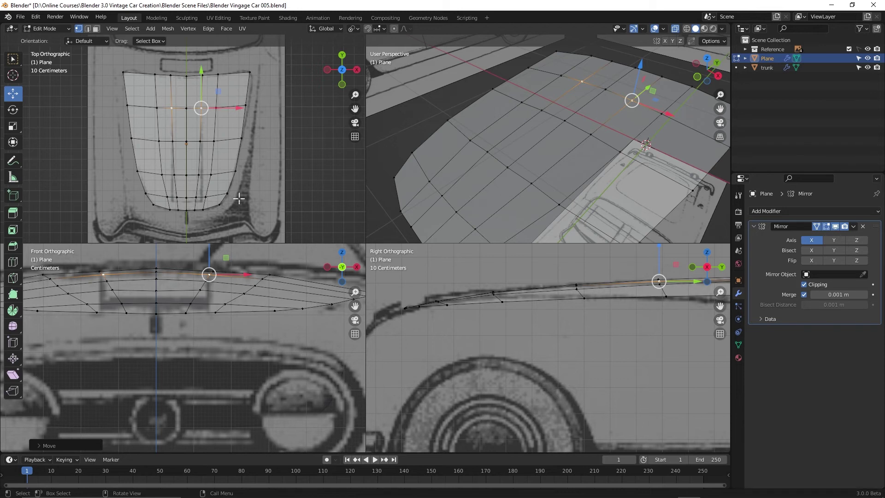
Cut another lengthwise edge loop and select a vertex on the hood's lower edge
{"action": "key", "text": "ctrl+r"}
{"action": "left_click", "coordinate": [217, 192]}
{"action": "left_click", "coordinate": [217, 193]}
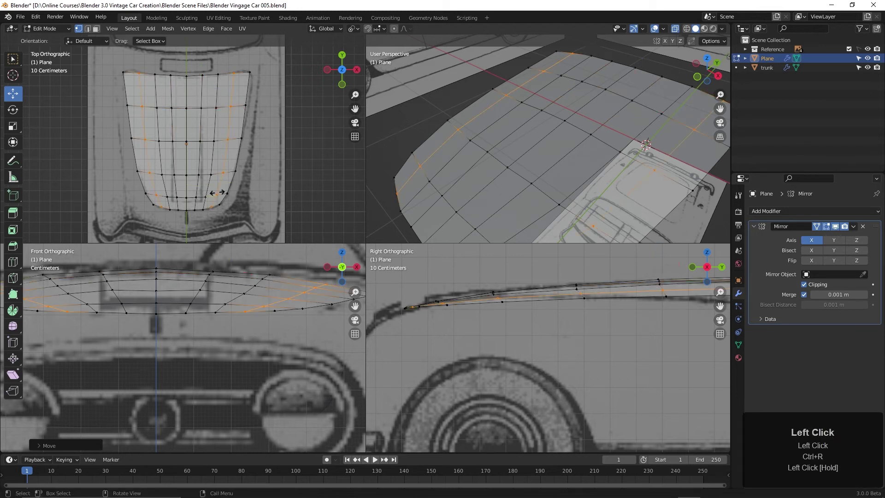
{"action": "left_click", "coordinate": [217, 192]}
{"action": "middle_click_drag", "start_coordinate": [347, 321], "coordinate": [306, 322], "text": "shift"}
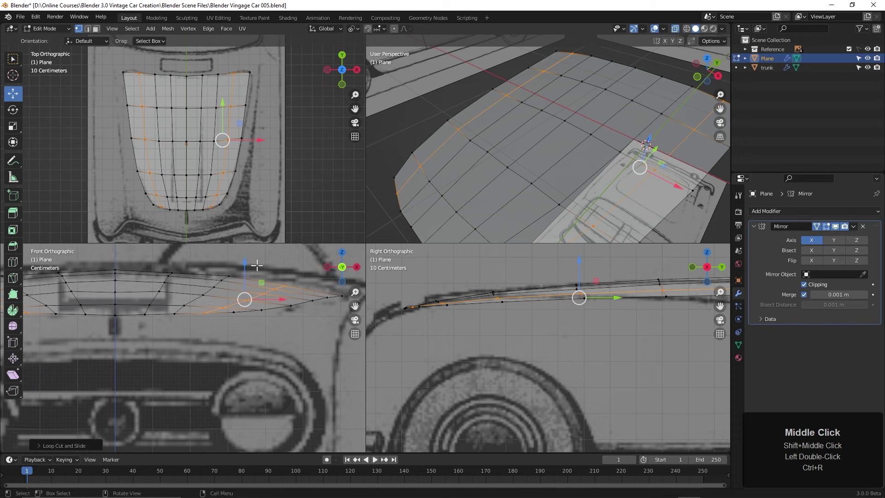
{"action": "left_click", "coordinate": [203, 317], "text": "shift"}
{"action": "left_click", "coordinate": [203, 315]}
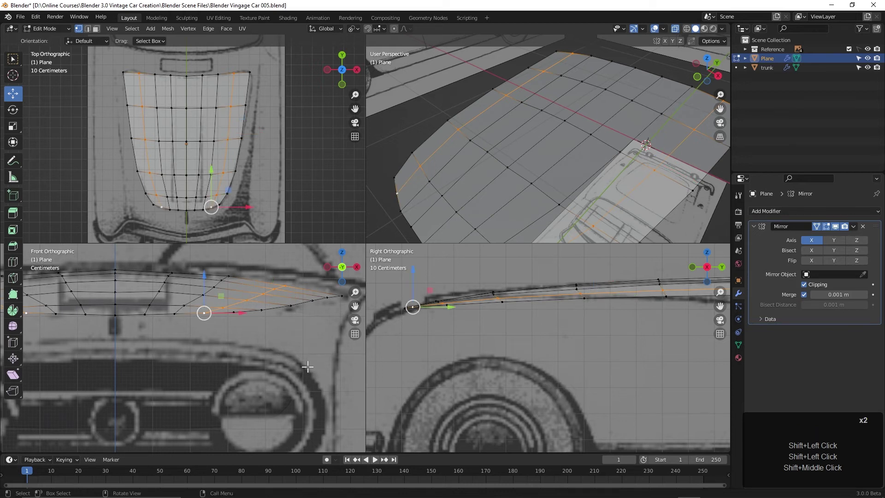
Rotate the selected loop around the X axis with fine Shift adjustment
{"action": "key", "text": "r"}
{"action": "key", "text": "x"}
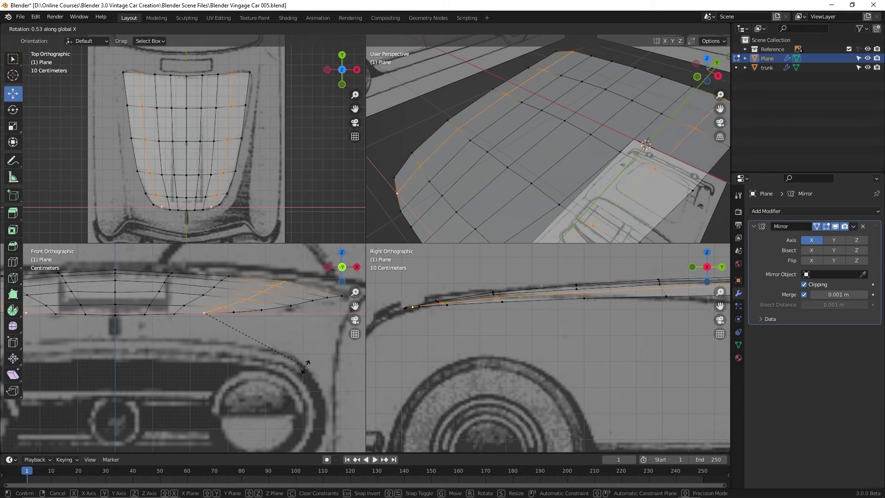
{"action": "key", "text": "shift"}
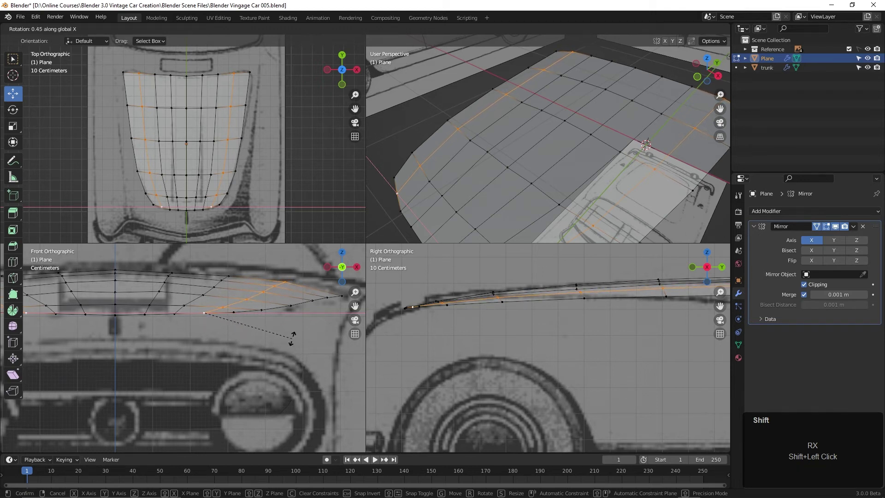
{"action": "left_click", "coordinate": [291, 339]}
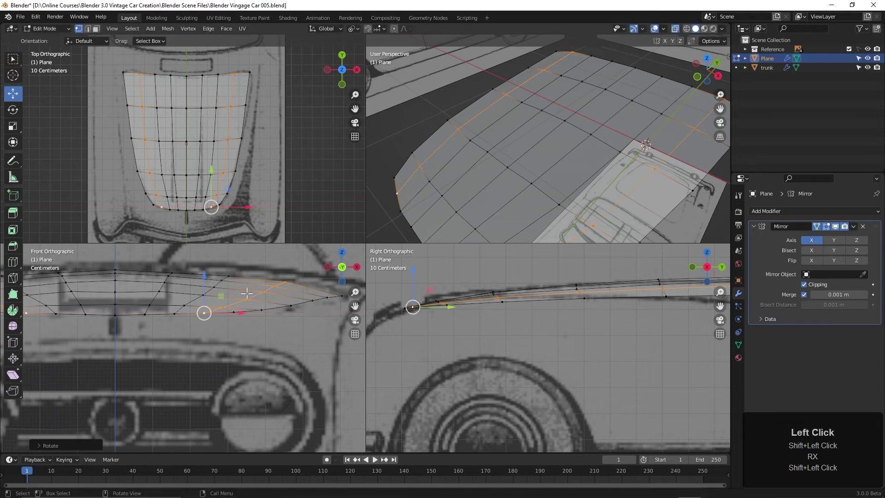
Lift several hood vertices along Z so the front outer corner follows the side reference
{"action": "left_click", "coordinate": [247, 299]}
{"action": "left_click", "coordinate": [203, 293], "text": "shift"}
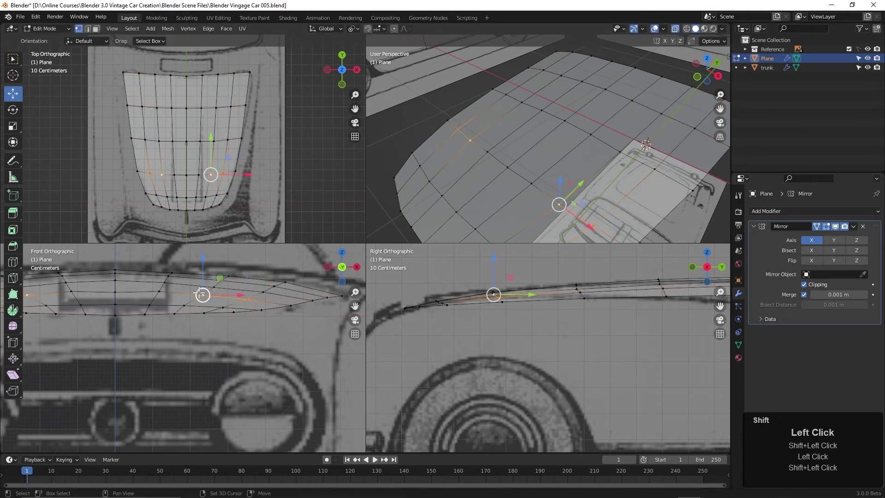
{"action": "left_click_drag", "start_coordinate": [204, 258], "coordinate": [216, 249]}
{"action": "left_click", "coordinate": [214, 286]}
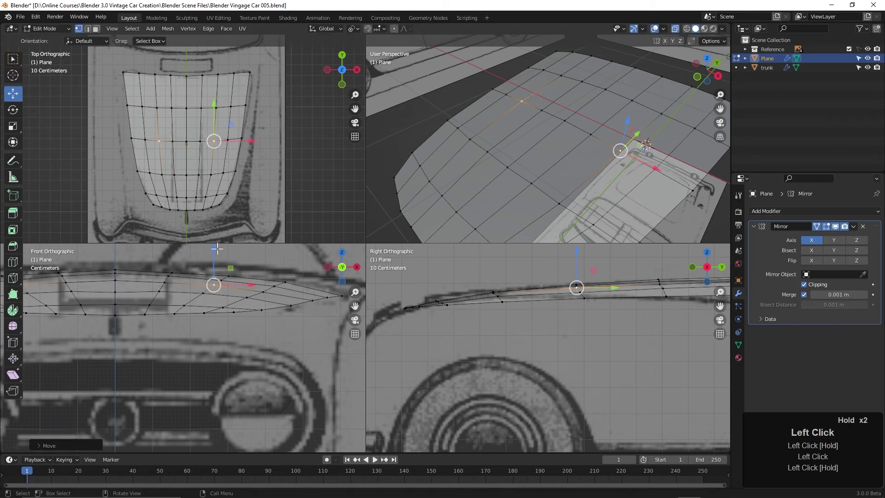
{"action": "left_click", "coordinate": [263, 291]}
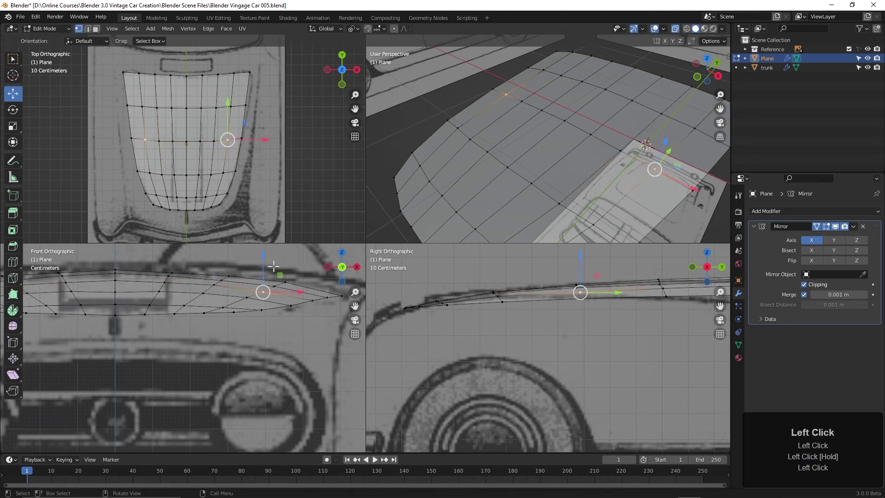
{"action": "left_click", "coordinate": [234, 312]}
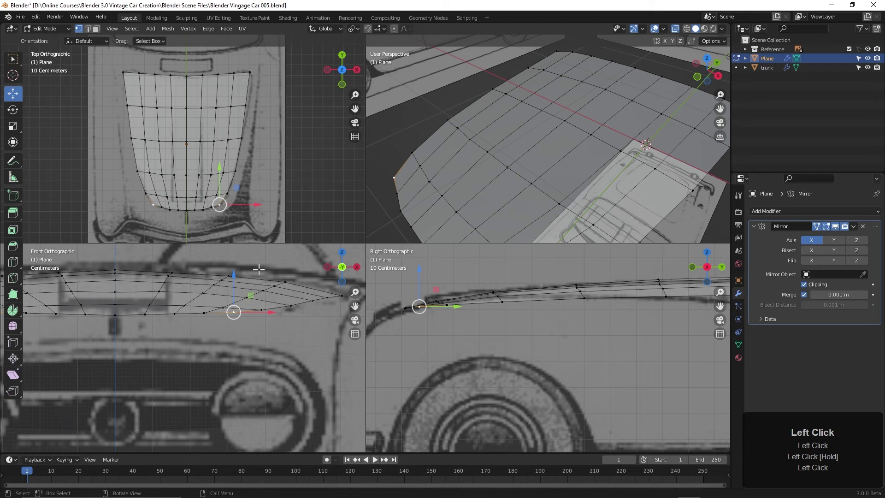
{"action": "left_click_drag", "start_coordinate": [234, 275], "coordinate": [175, 279]}
{"action": "left_click", "coordinate": [204, 314]}
{"action": "left_click", "coordinate": [174, 313]}
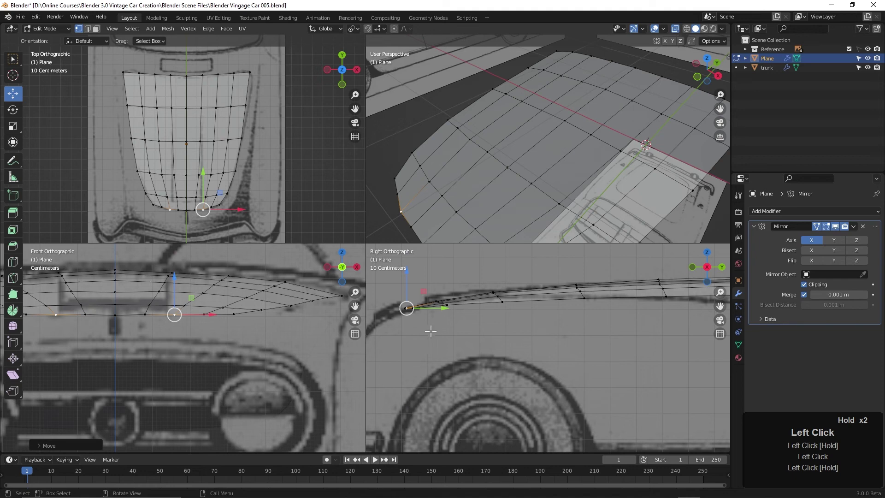
{"action": "scroll", "coordinate": [228, 196], "scroll_direction": "up", "scroll_amount": 2}
{"action": "middle_click_drag", "start_coordinate": [227, 195], "coordinate": [235, 184], "text": "shift"}
{"action": "middle_click", "coordinate": [235, 185]}
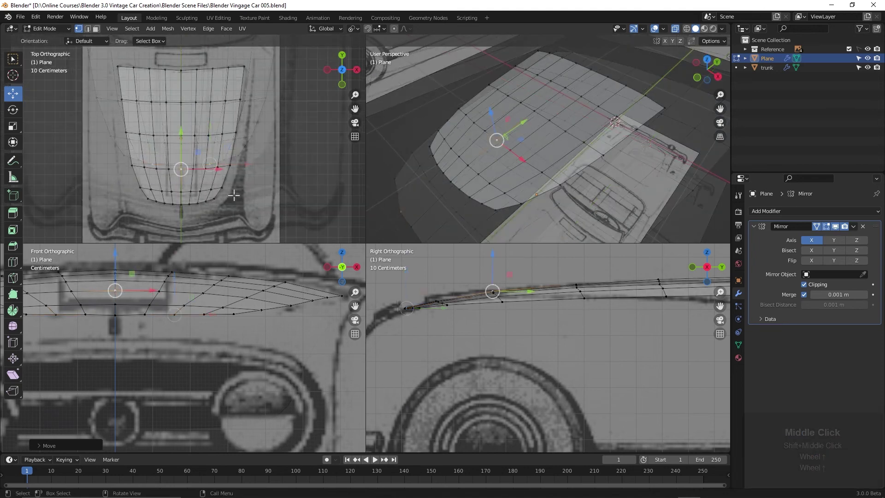
Maximize the perspective view and orbit around the hood mesh
{"action": "key", "text": "ctrl+alt+q"}
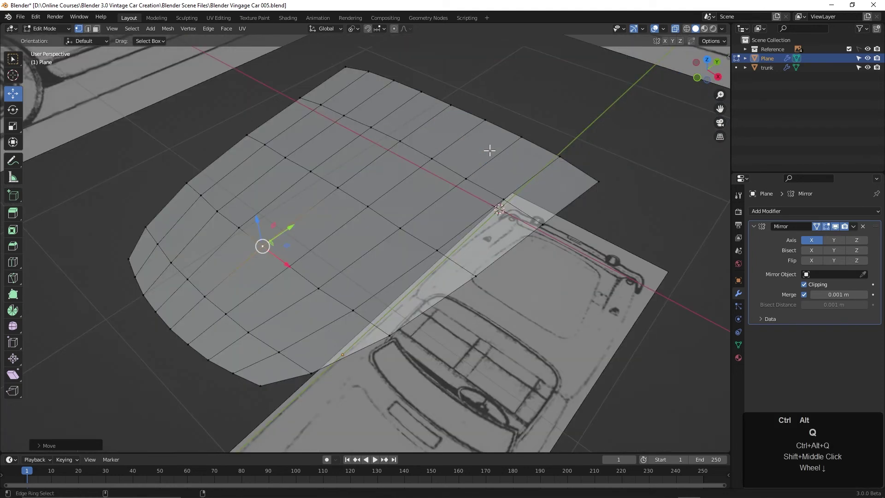
{"action": "middle_click_drag", "start_coordinate": [462, 151], "coordinate": [468, 242]}
{"action": "scroll", "coordinate": [465, 185], "scroll_direction": "down", "scroll_amount": 1}
{"action": "middle_click_drag", "start_coordinate": [413, 239], "coordinate": [458, 266], "text": "shift"}
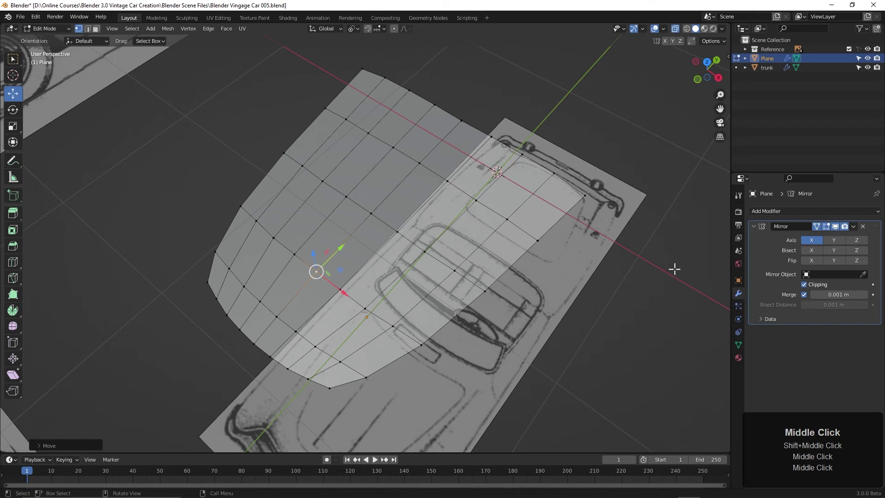
Add a Subdivision Surface modifier to the hood with viewport level 2
{"action": "left_click", "coordinate": [782, 212]}
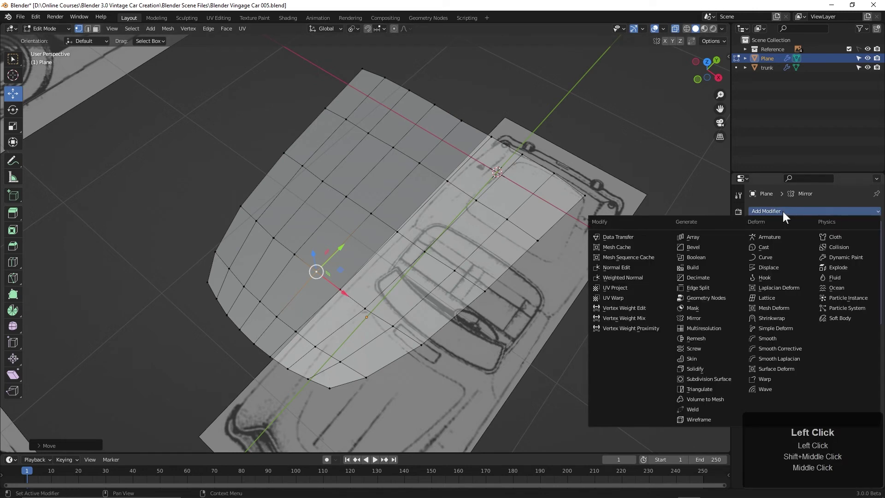
{"action": "left_click", "coordinate": [710, 378]}
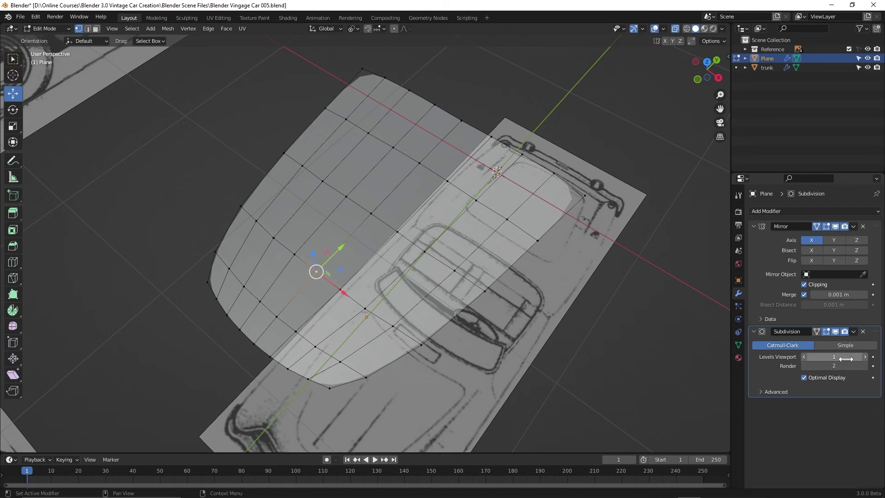
{"action": "left_click", "coordinate": [865, 357]}
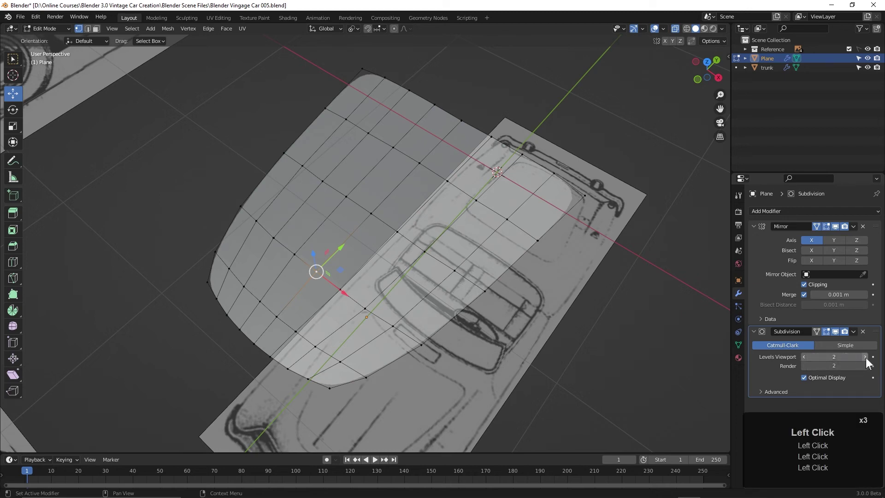
{"action": "scroll", "coordinate": [473, 300], "scroll_direction": "down", "scroll_amount": 4}
In Top view, move the right-middle outline vertex out onto the reference outline
{"action": "key", "text": "KP_7"}
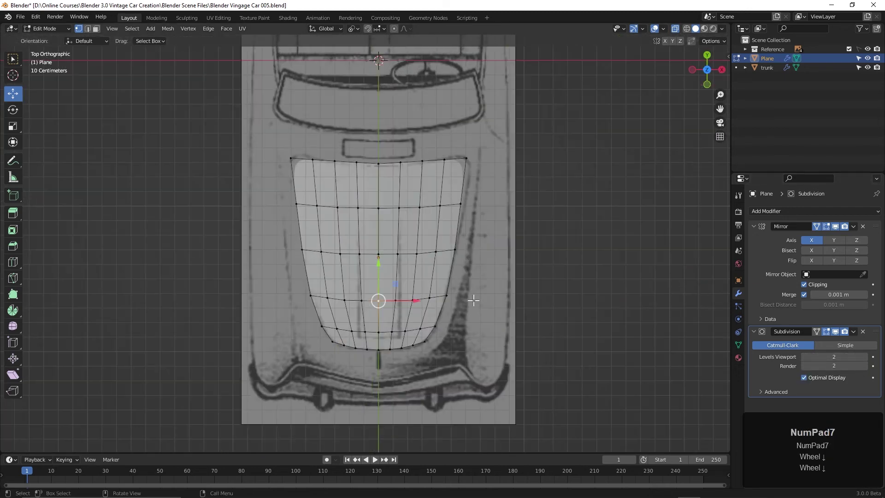
{"action": "scroll", "coordinate": [491, 285], "scroll_direction": "up", "scroll_amount": 2}
{"action": "middle_click_drag", "start_coordinate": [480, 292], "coordinate": [435, 267], "text": "shift"}
{"action": "scroll", "coordinate": [474, 322], "scroll_direction": "up", "scroll_amount": 2}
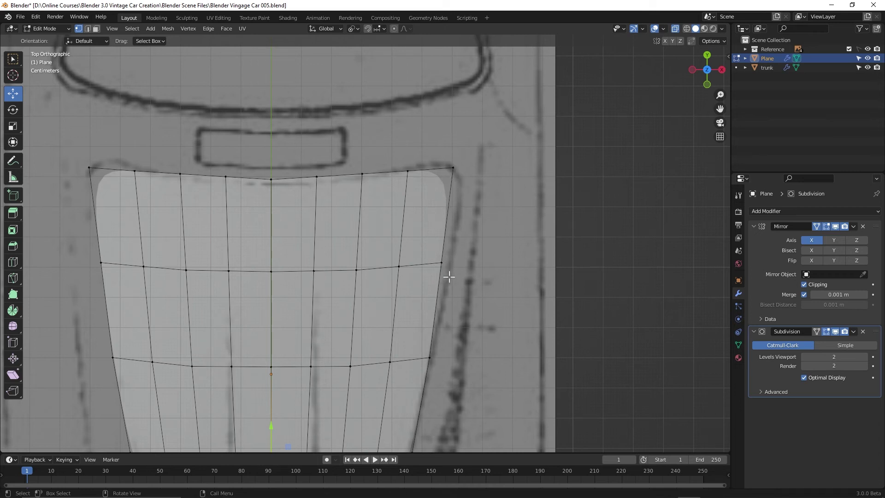
{"action": "left_click", "coordinate": [442, 262]}
{"action": "left_click_drag", "start_coordinate": [443, 262], "coordinate": [491, 261]}
Reposition the top-right corner and top-edge vertices to follow the reference's upper curve
{"action": "left_click", "coordinate": [454, 165]}
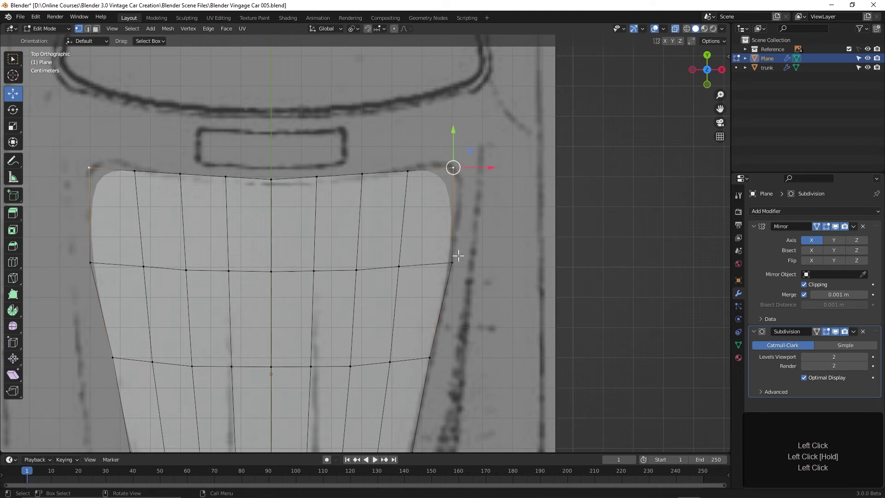
{"action": "key", "text": "g"}
{"action": "left_click", "coordinate": [474, 238]}
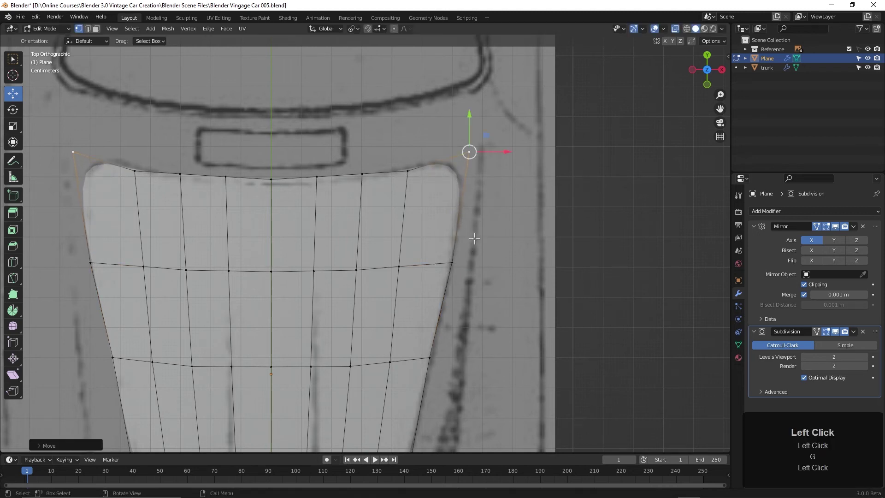
{"action": "left_click", "coordinate": [408, 172]}
{"action": "mouse_move", "coordinate": [407, 172]}
{"action": "left_mouse_down"}
{"action": "mouse_move", "coordinate": [409, 134]}
{"action": "mouse_move", "coordinate": [408, 175]}
{"action": "left_mouse_up"}
{"action": "left_click", "coordinate": [364, 171]}
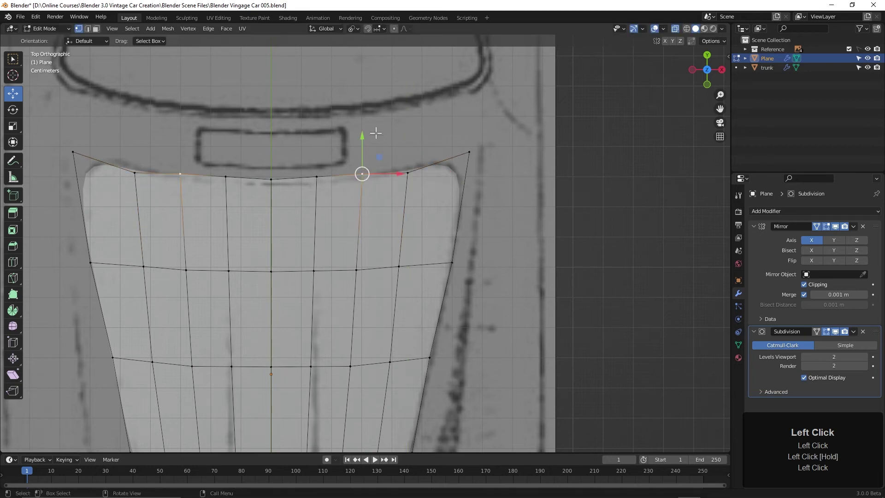
{"action": "left_click_drag", "start_coordinate": [362, 134], "coordinate": [317, 143]}
{"action": "left_click", "coordinate": [317, 175]}
{"action": "left_click", "coordinate": [280, 134]}
{"action": "left_click", "coordinate": [271, 179]}
{"action": "left_click", "coordinate": [317, 183]}
Nudge the right-side vertices further down onto the reference outline
{"action": "middle_click_drag", "start_coordinate": [472, 294], "coordinate": [464, 154], "text": "shift"}
{"action": "left_click", "coordinate": [422, 218]}
{"action": "left_click_drag", "start_coordinate": [464, 219], "coordinate": [466, 218]}
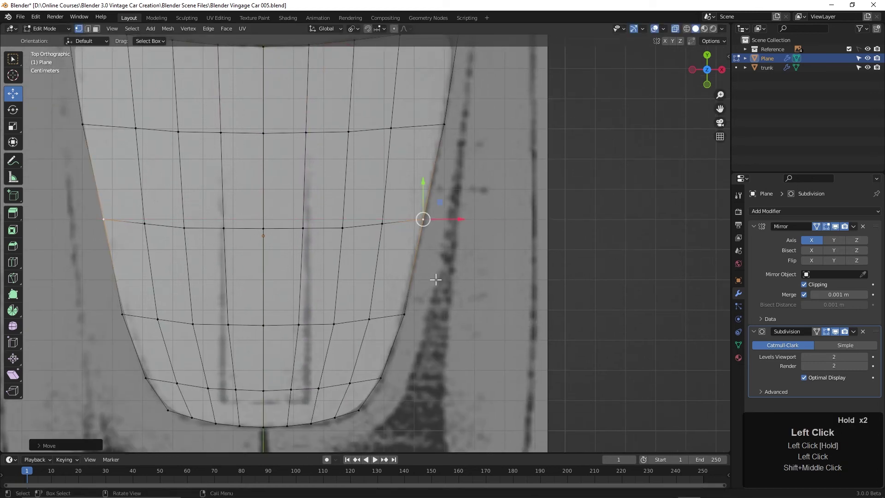
{"action": "middle_click_drag", "start_coordinate": [435, 277], "coordinate": [451, 227], "text": "shift"}
{"action": "scroll", "coordinate": [463, 199], "scroll_direction": "up", "scroll_amount": 4}
{"action": "left_click", "coordinate": [463, 199]}
{"action": "left_click_drag", "start_coordinate": [490, 199], "coordinate": [486, 202]}
{"action": "middle_click_drag", "start_coordinate": [437, 302], "coordinate": [451, 232], "text": "shift"}
{"action": "left_click", "coordinate": [437, 221]}
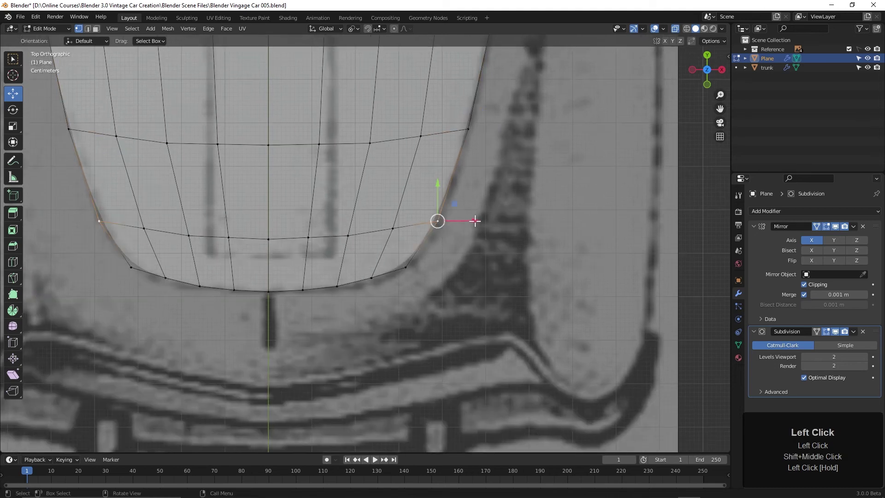
{"action": "left_click_drag", "start_coordinate": [476, 221], "coordinate": [482, 220]}
Move the bottom-corner curve vertices and slide an inner vertex to fit the lower outline
{"action": "left_click", "coordinate": [405, 267]}
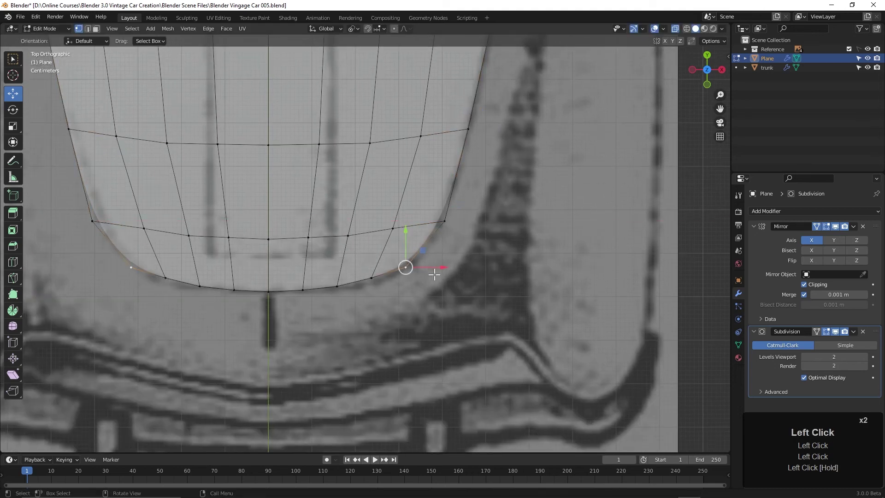
{"action": "key", "text": "g"}
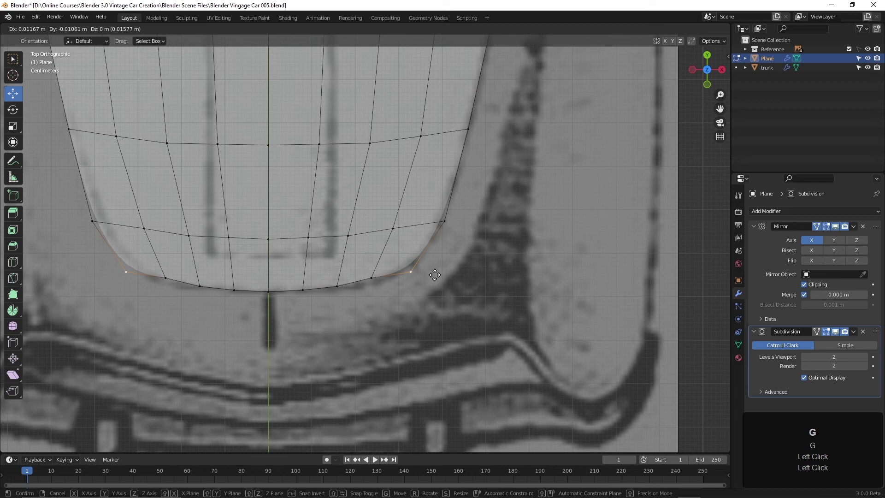
{"action": "left_click", "coordinate": [434, 274]}
{"action": "left_click", "coordinate": [372, 277]}
{"action": "key", "text": "g"}
{"action": "left_click", "coordinate": [397, 294]}
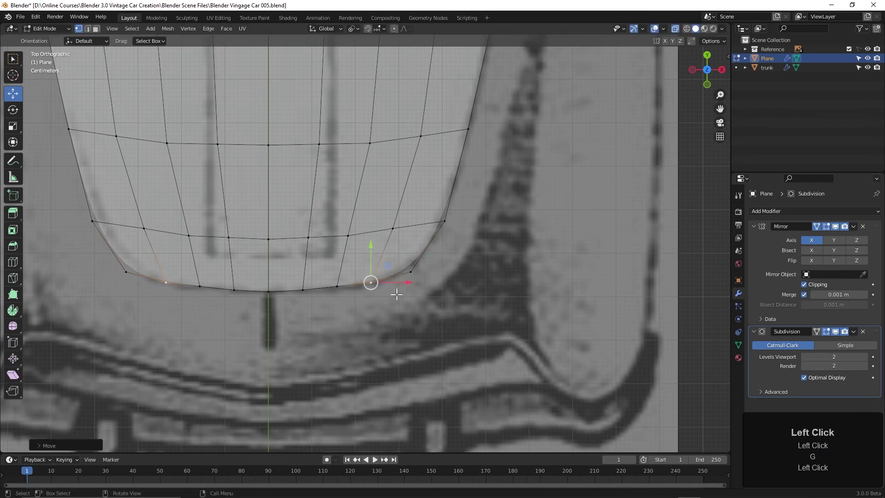
{"action": "left_click", "coordinate": [337, 286]}
{"action": "key", "text": "g"}
{"action": "left_click", "coordinate": [335, 289]}
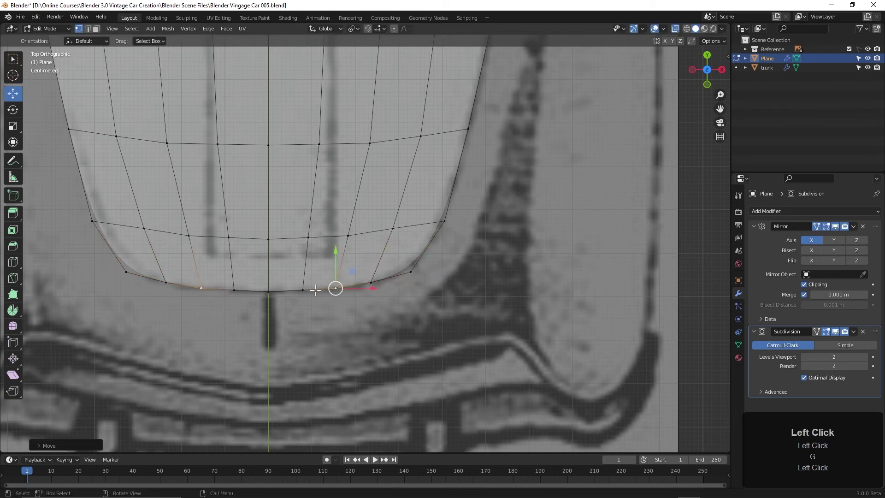
{"action": "left_click", "coordinate": [303, 290]}
{"action": "key", "text": "g"}
{"action": "left_click", "coordinate": [306, 291]}
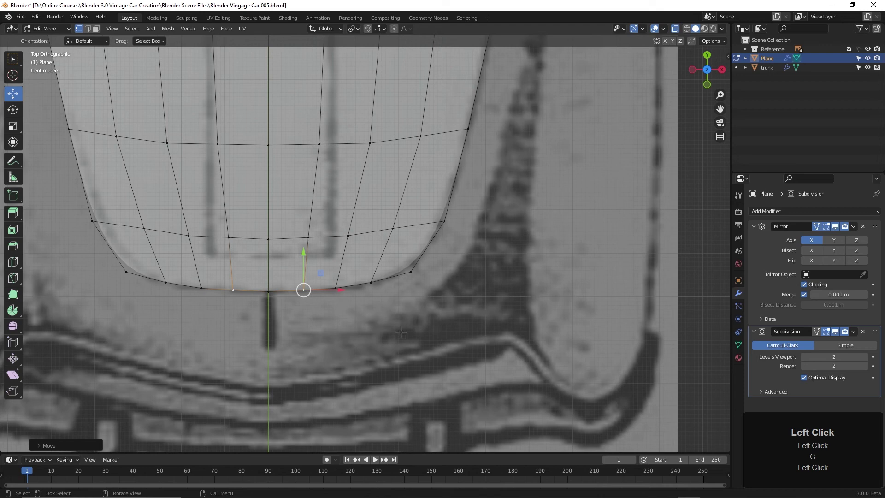
{"action": "left_click", "coordinate": [348, 233]}
{"action": "key", "text": "g"}
{"action": "key", "text": "g"}
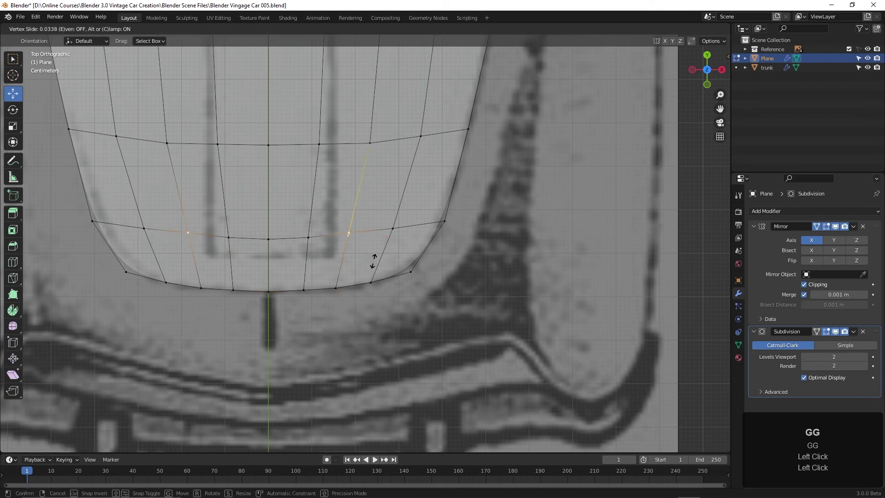
{"action": "left_click", "coordinate": [373, 262]}
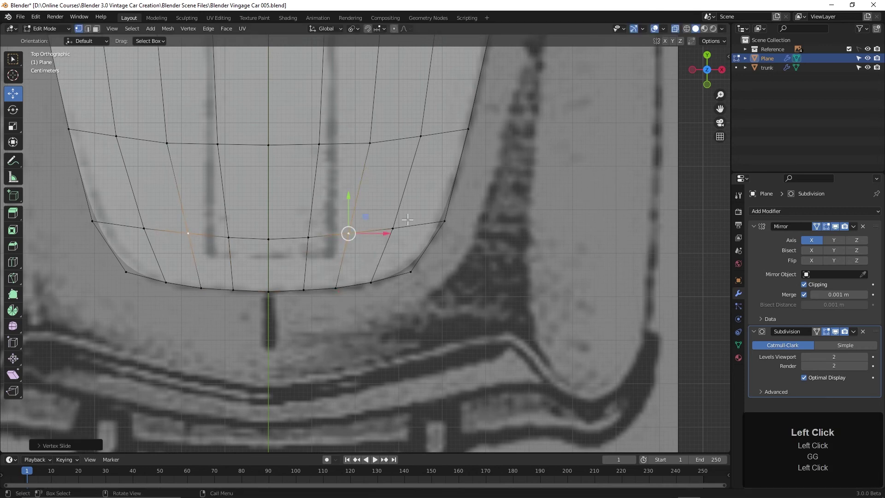
Return to Object Mode and turn off X-ray to view the hood in perspective
{"action": "scroll", "coordinate": [407, 220], "scroll_direction": "down", "scroll_amount": 3}
{"action": "key", "text": "Tab"}
{"action": "middle_click_drag", "start_coordinate": [433, 221], "coordinate": [431, 286], "text": "shift"}
{"action": "scroll", "coordinate": [461, 289], "scroll_direction": "down", "scroll_amount": 4}
{"action": "key", "text": "alt+z"}
{"action": "scroll", "coordinate": [433, 276], "scroll_direction": "up", "scroll_amount": 1, "text": "shift"}
{"action": "mouse_move", "coordinate": [431, 285]}
{"action": "middle_mouse_down"}
{"action": "mouse_move", "coordinate": [429, 298]}
{"action": "mouse_move", "coordinate": [405, 277]}
{"action": "mouse_move", "coordinate": [405, 290]}
{"action": "mouse_move", "coordinate": [424, 286]}
{"action": "middle_mouse_up"}
Apply Shade Smooth to the hood plane from its Object context menu and check it from the side
{"action": "scroll", "coordinate": [401, 300], "scroll_direction": "up", "scroll_amount": 3}
{"action": "middle_click_drag", "start_coordinate": [423, 286], "coordinate": [449, 275]}
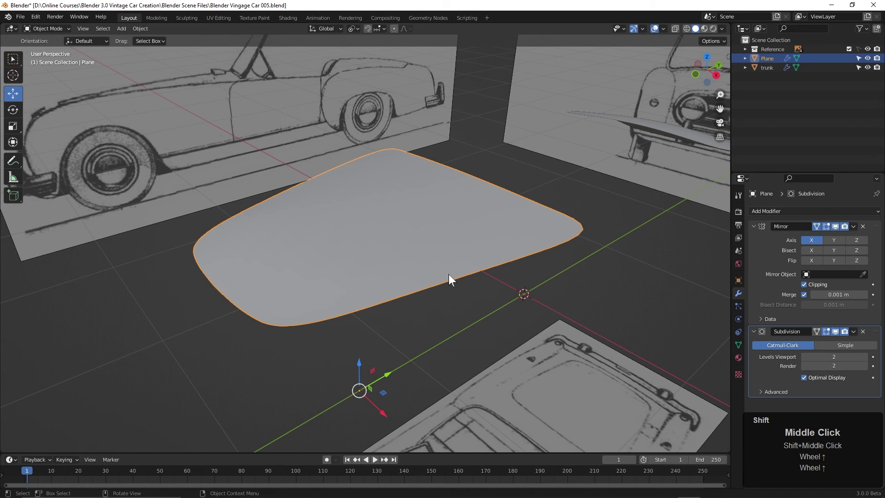
{"action": "right_click", "coordinate": [310, 243]}
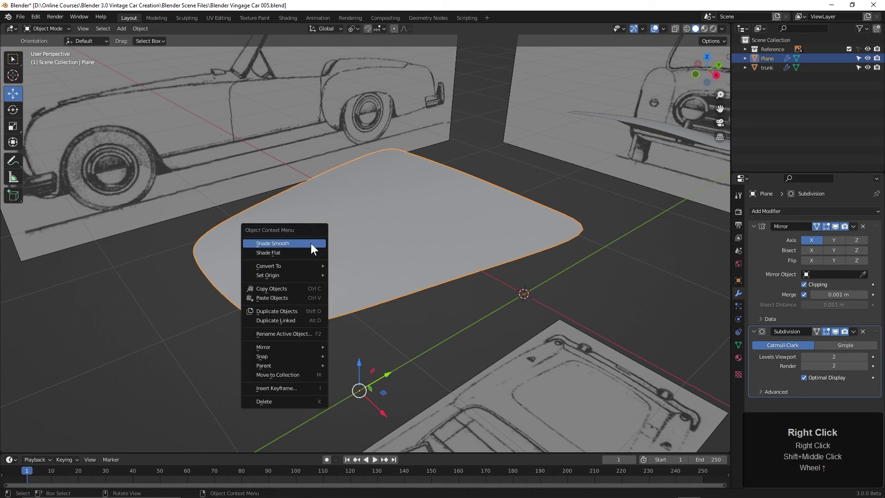
{"action": "left_click", "coordinate": [283, 245]}
{"action": "scroll", "coordinate": [415, 279], "scroll_direction": "down", "scroll_amount": 4}
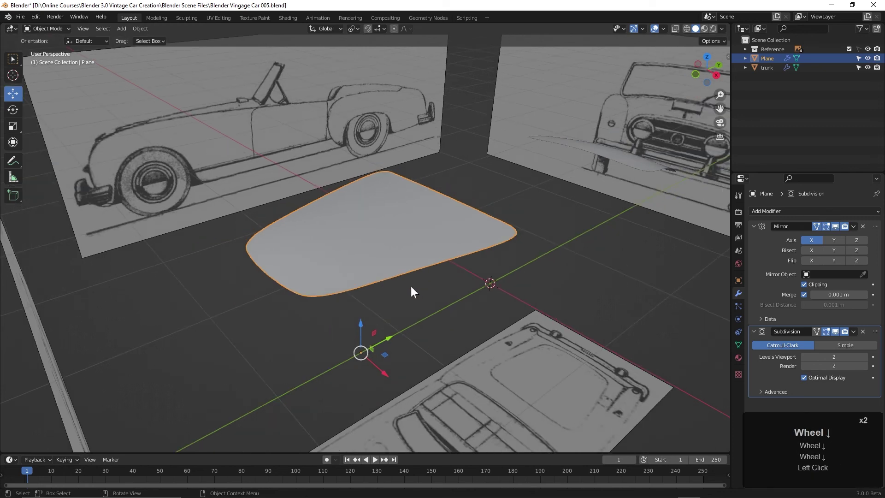
{"action": "middle_click_drag", "start_coordinate": [411, 288], "coordinate": [413, 262]}
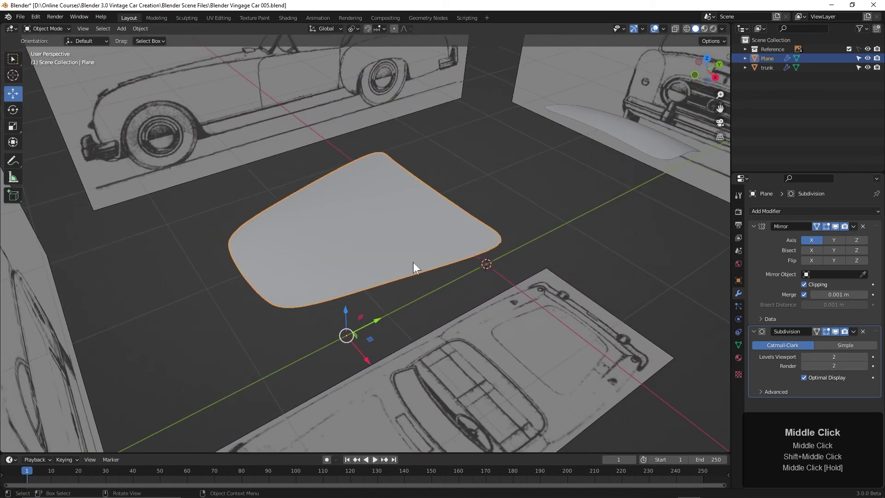
Switch the viewport shading lighting to MatCap
{"action": "left_click", "coordinate": [720, 29]}
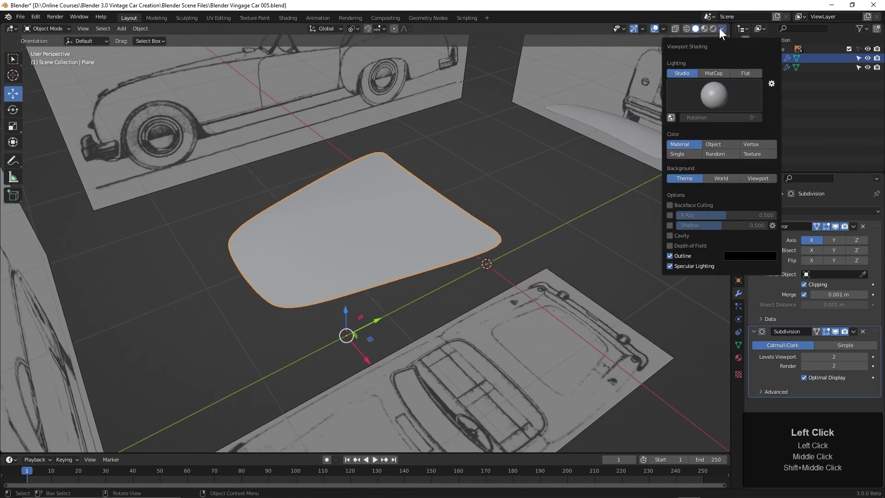
{"action": "left_click", "coordinate": [709, 74]}
{"action": "mouse_move", "coordinate": [524, 277]}
{"action": "middle_mouse_down"}
{"action": "mouse_move", "coordinate": [516, 328]}
{"action": "mouse_move", "coordinate": [557, 297]}
{"action": "mouse_move", "coordinate": [565, 279]}
{"action": "mouse_move", "coordinate": [628, 308]}
{"action": "mouse_move", "coordinate": [643, 287]}
{"action": "mouse_move", "coordinate": [579, 255]}
{"action": "mouse_move", "coordinate": [548, 288]}
{"action": "mouse_move", "coordinate": [653, 29]}
{"action": "middle_mouse_up"}
Choose the metal_shiny MatCap, inspect the glossy hood, and select the hood plane
{"action": "left_click", "coordinate": [722, 29]}
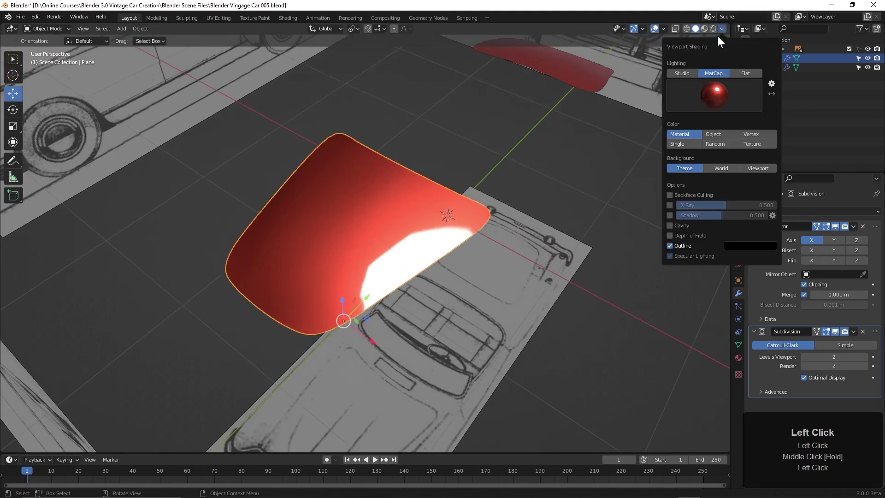
{"action": "left_click", "coordinate": [716, 100]}
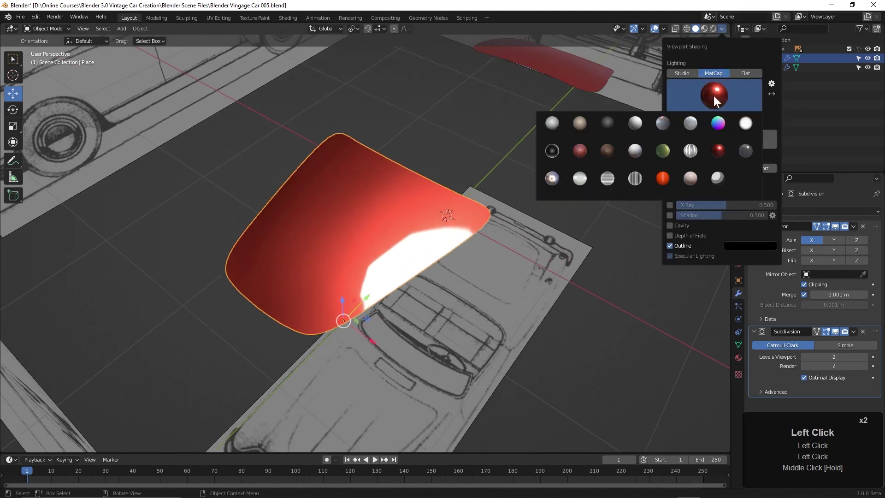
{"action": "left_click", "coordinate": [552, 181]}
{"action": "middle_click_drag", "start_coordinate": [468, 264], "coordinate": [355, 257]}
{"action": "scroll", "coordinate": [429, 267], "scroll_direction": "down", "scroll_amount": 1, "text": "shift"}
{"action": "scroll", "coordinate": [383, 248], "scroll_direction": "down", "scroll_amount": 2}
{"action": "left_click", "coordinate": [324, 252]}
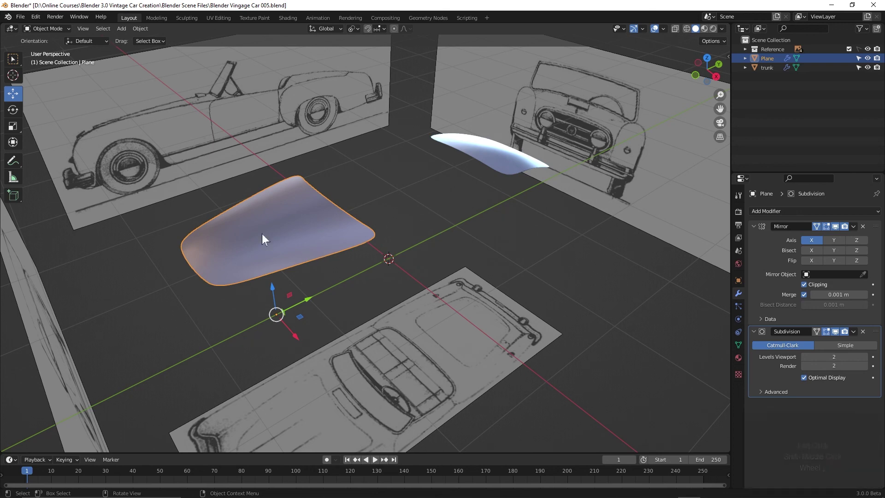
{"action": "scroll", "coordinate": [578, 112], "scroll_direction": "up", "scroll_amount": 2}
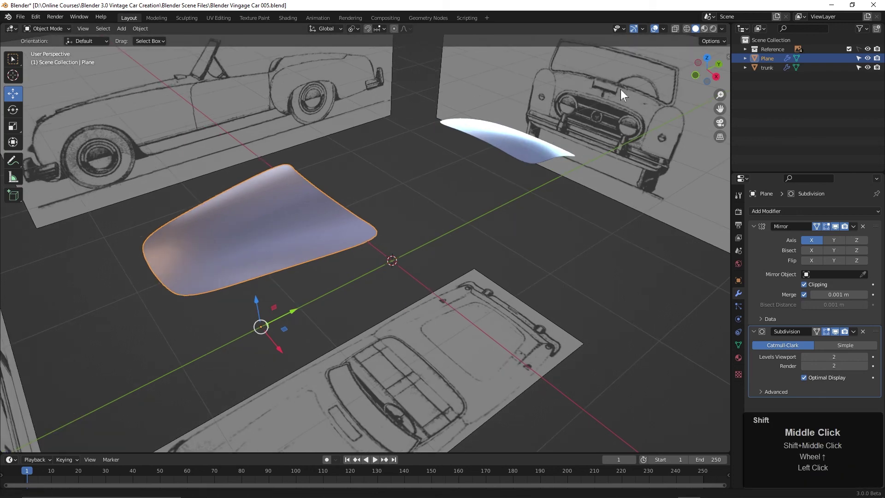
{"action": "middle_click_drag", "start_coordinate": [620, 89], "coordinate": [527, 170], "text": "shift"}
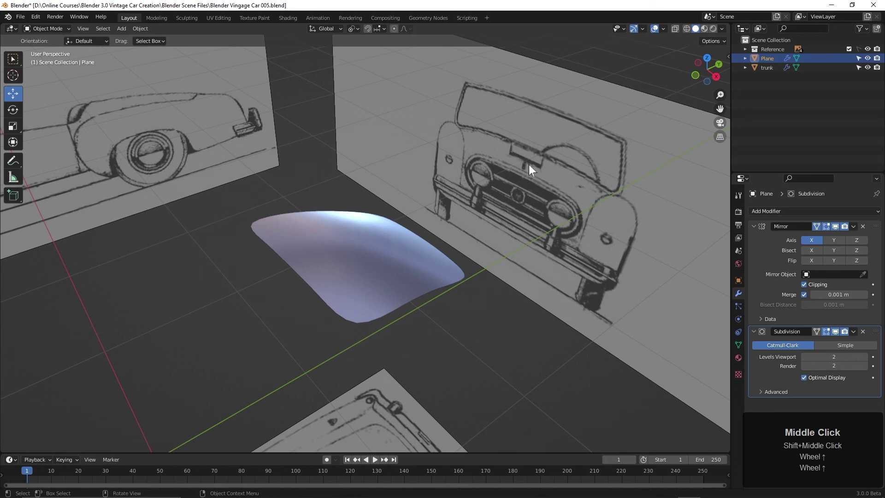
{"action": "scroll", "coordinate": [464, 244], "scroll_direction": "down", "scroll_amount": 3}
{"action": "middle_click_drag", "start_coordinate": [464, 251], "coordinate": [397, 262], "text": "shift"}
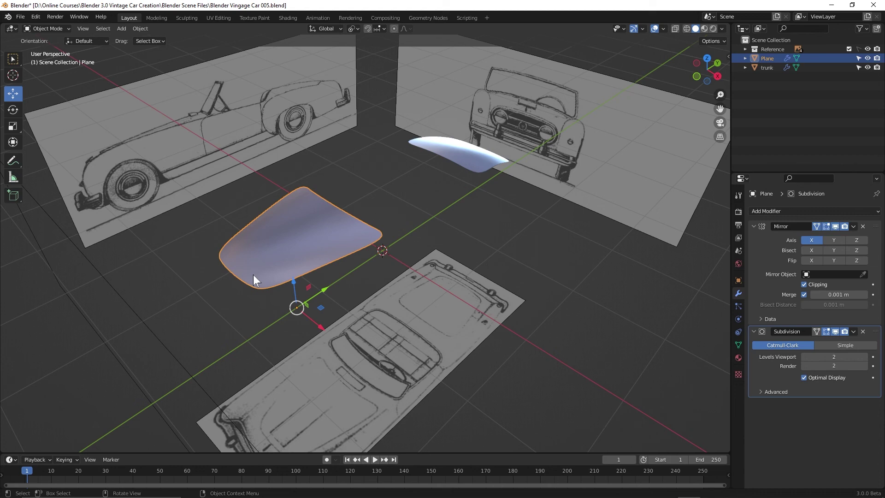
{"action": "middle_click_drag", "start_coordinate": [385, 300], "coordinate": [349, 318]}
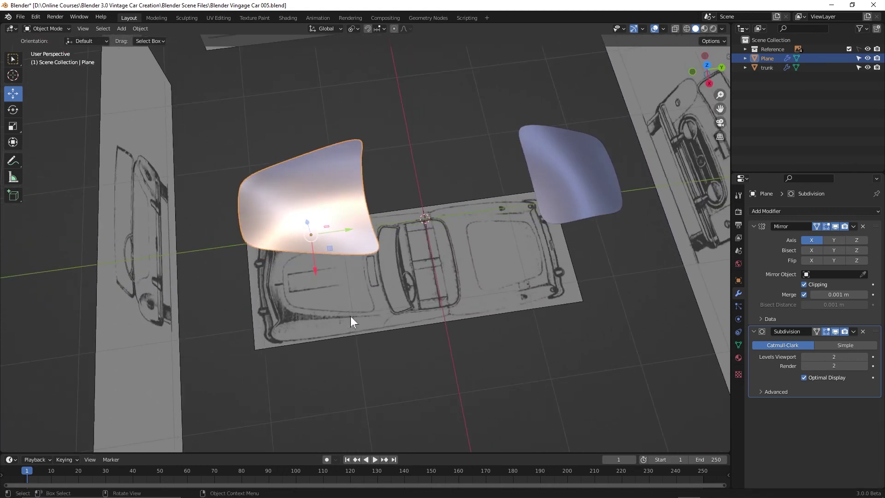